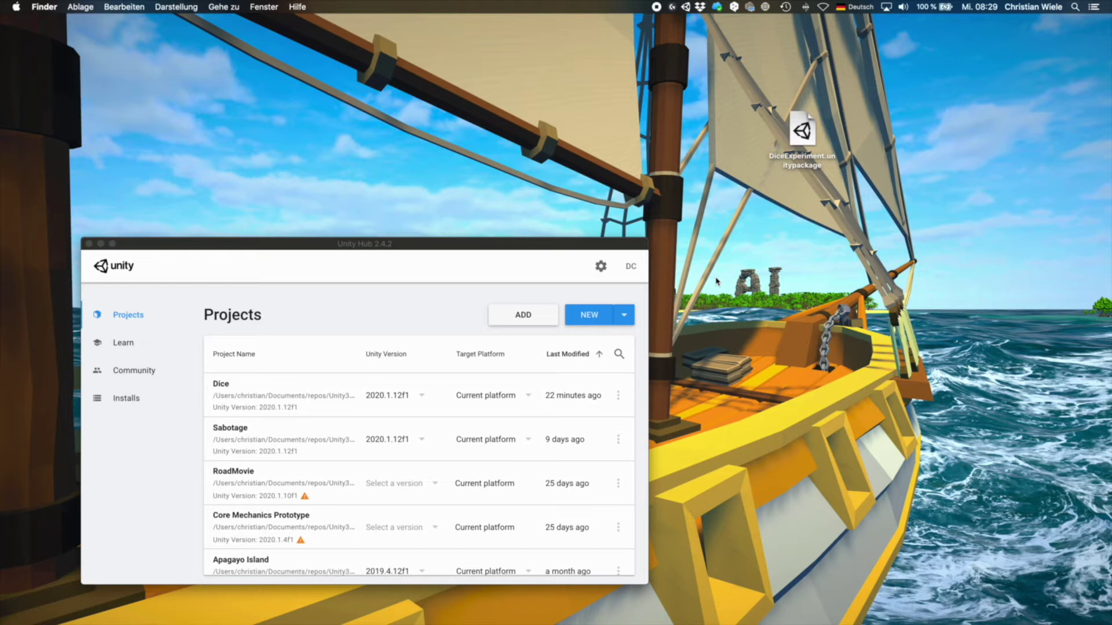
# Create and open a new Universal Render Pipeline project named 'Perception' in Unity Hub.
pyautogui.click(596, 316)
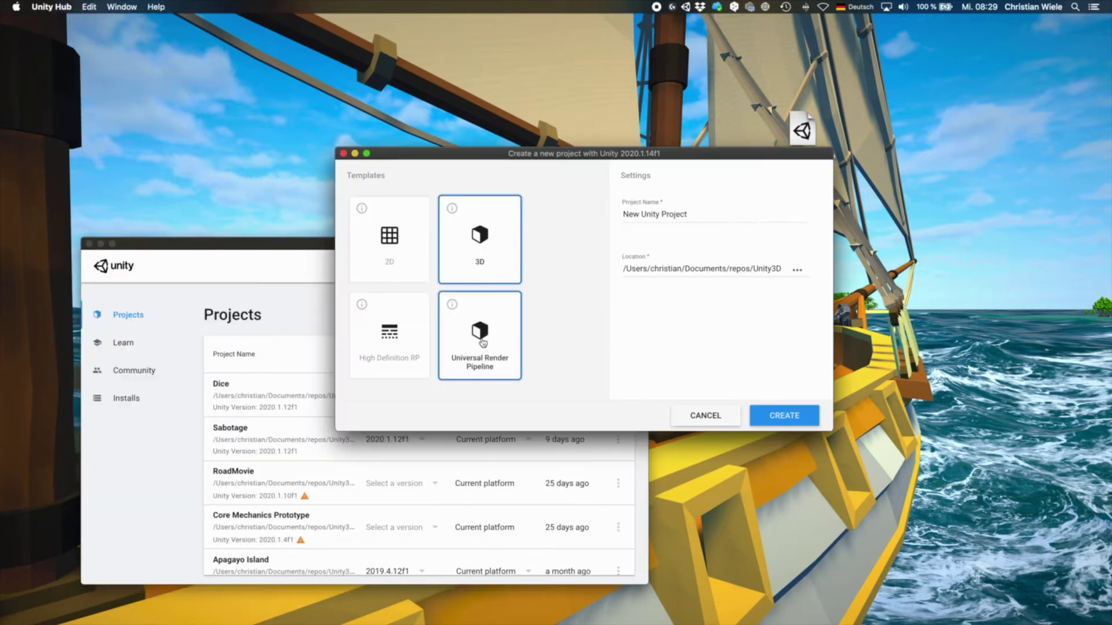
pyautogui.click(483, 341)
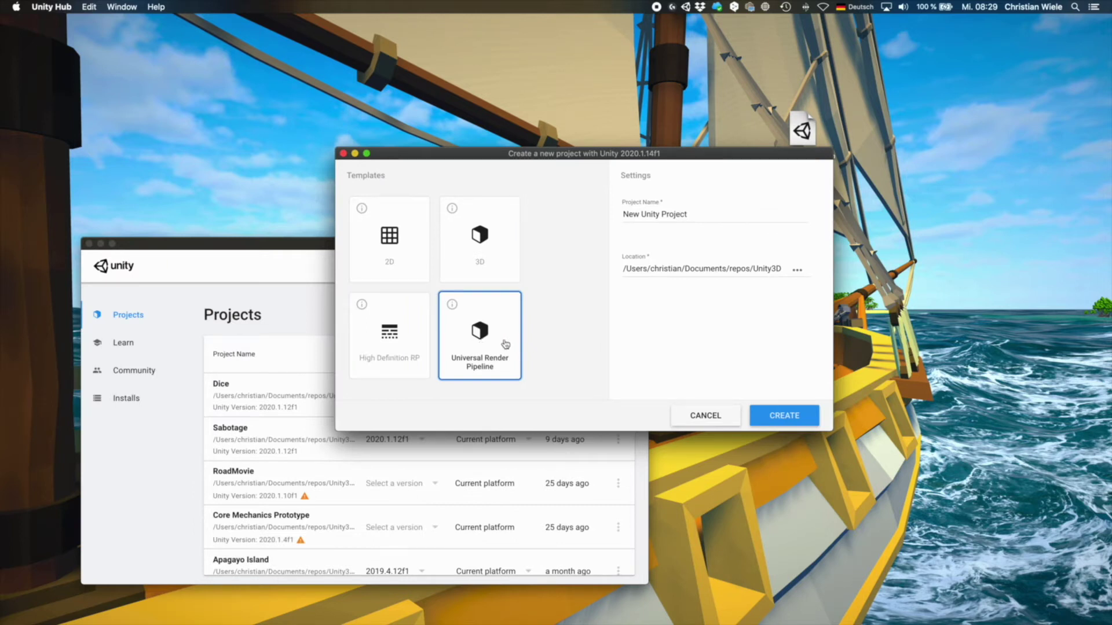
pyautogui.click(691, 215)
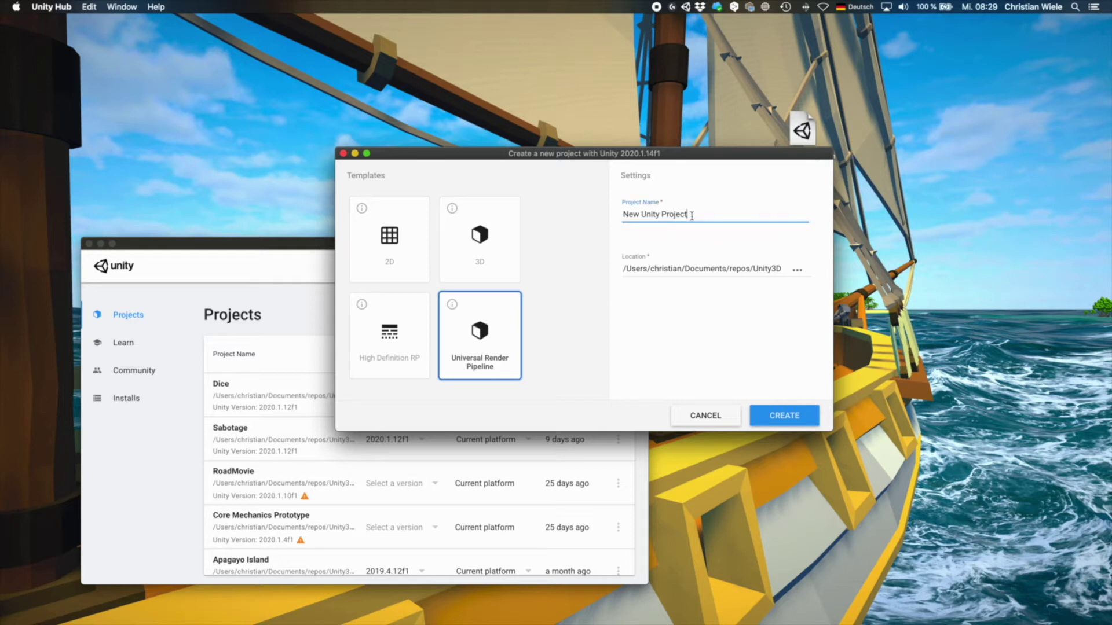
pyautogui.moveTo(691, 216); pyautogui.dragTo(536, 217)
pyautogui.write('Perception')
pyautogui.click(802, 427)
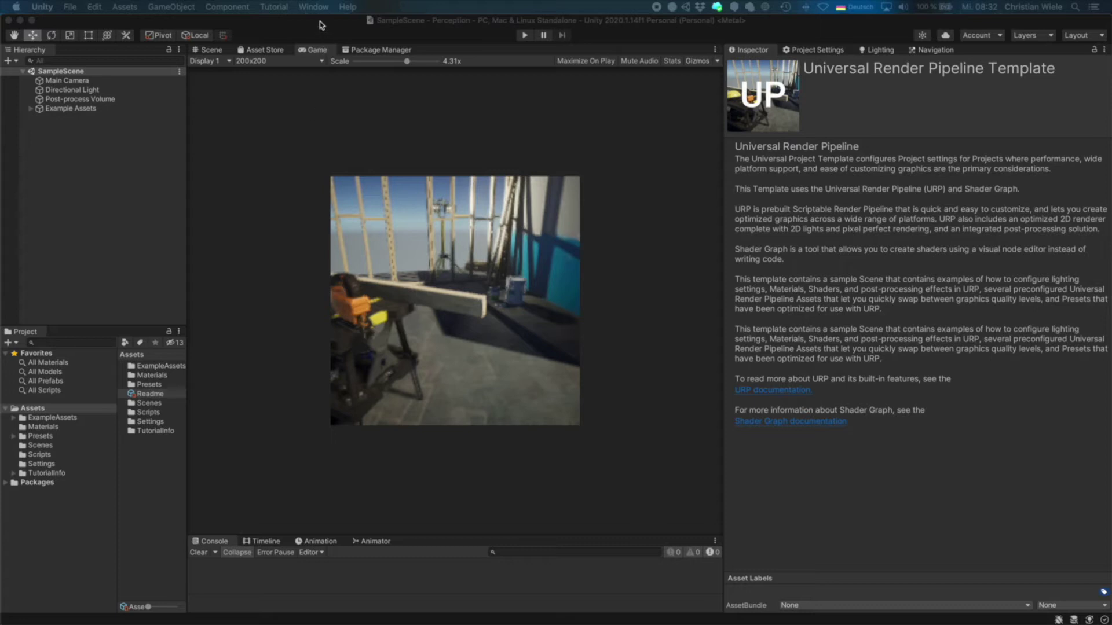
# Install the com.unity.perception package from its git URL through the Package Manager.
pyautogui.click(313, 7)
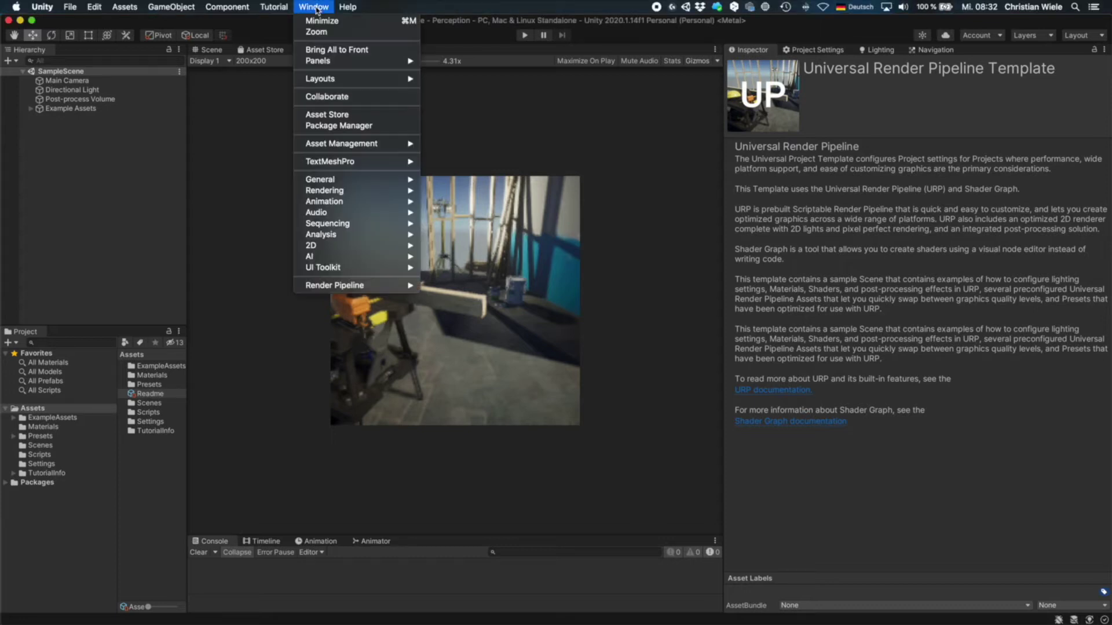
pyautogui.click(317, 125)
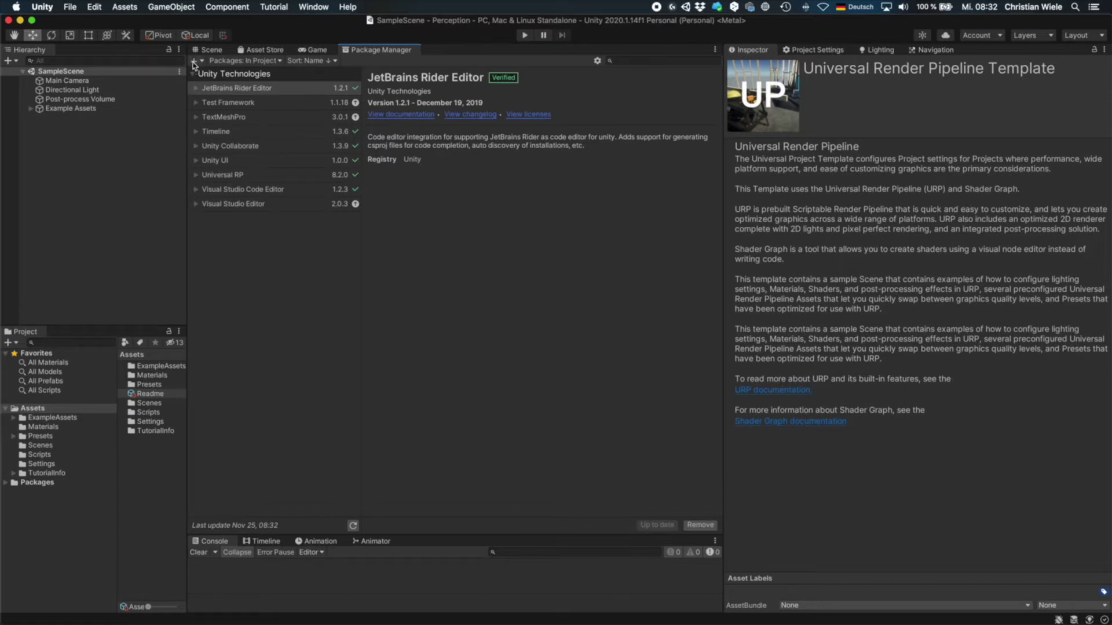
pyautogui.click(194, 62)
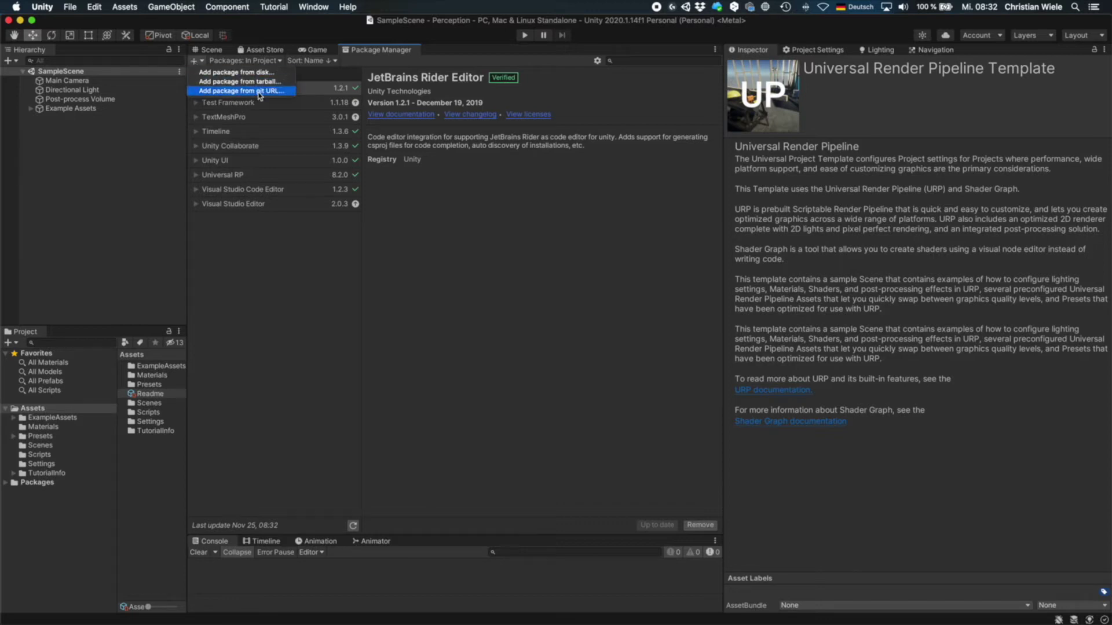
pyautogui.click(276, 92)
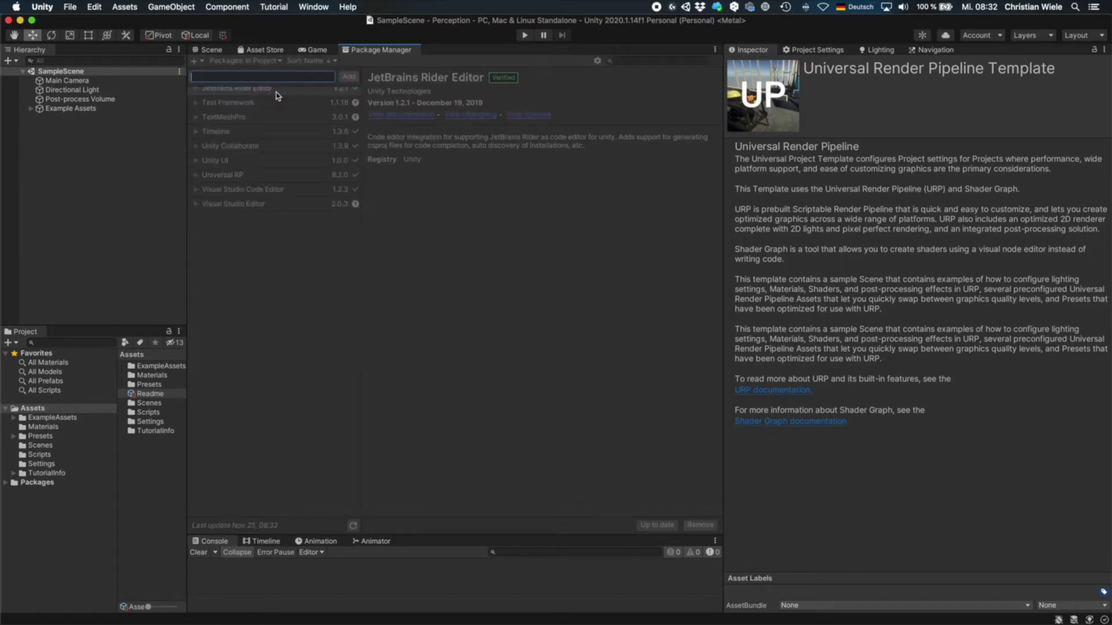
pyautogui.write('co')
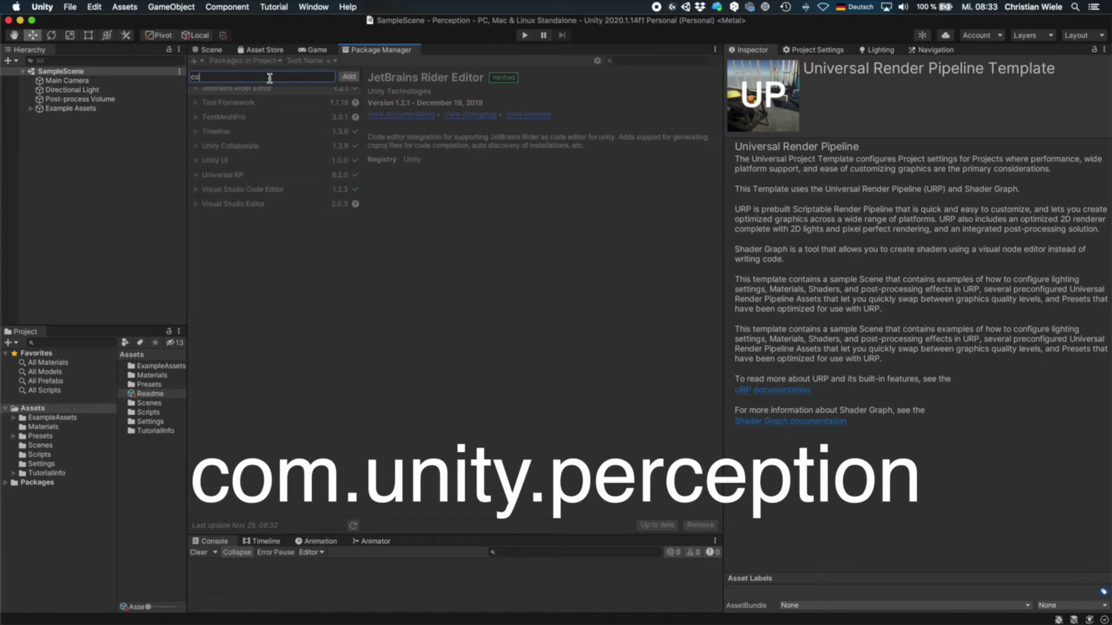
pyautogui.write('m.unity.perception')
pyautogui.press('Return')
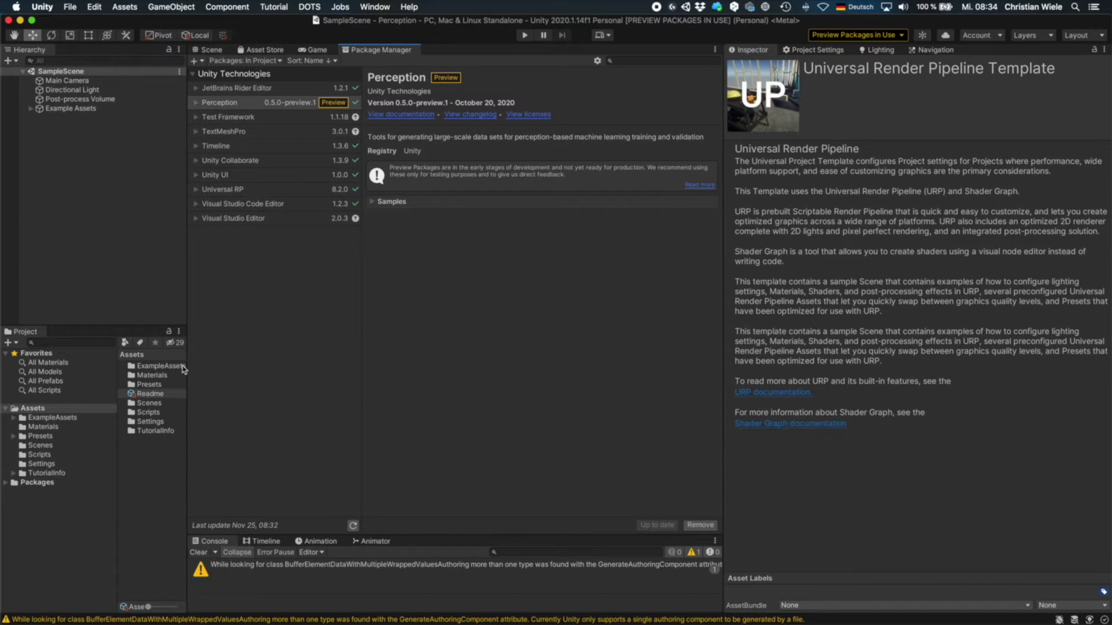
# Add a Ground Truth Renderer Feature to the Assets/Settings/ForwardRenderer asset.
pyautogui.click(46, 465)
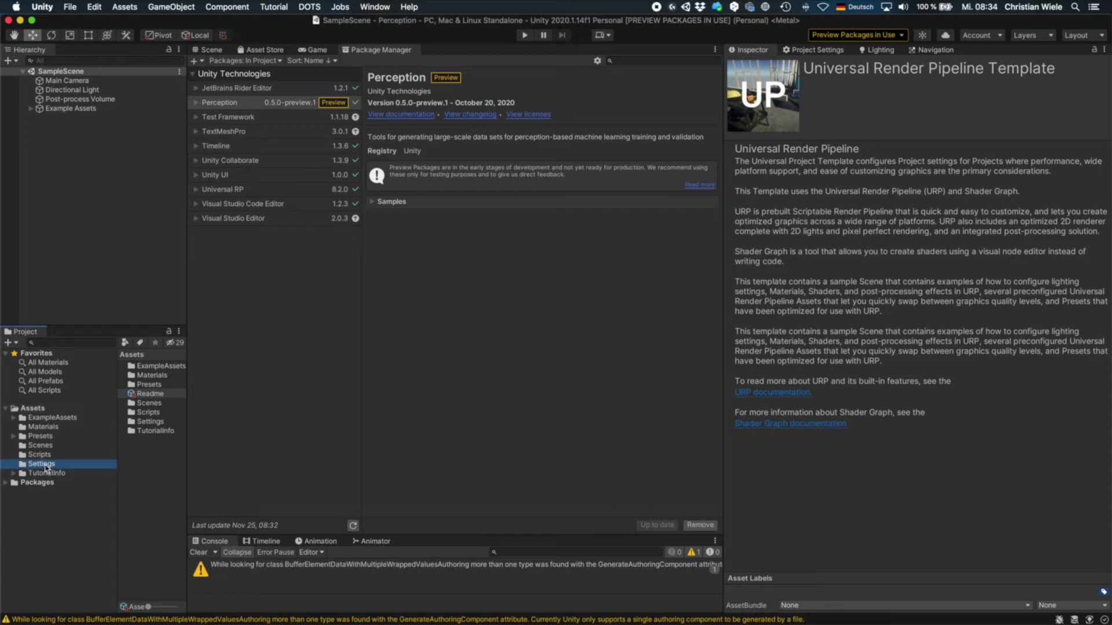
pyautogui.click(157, 365)
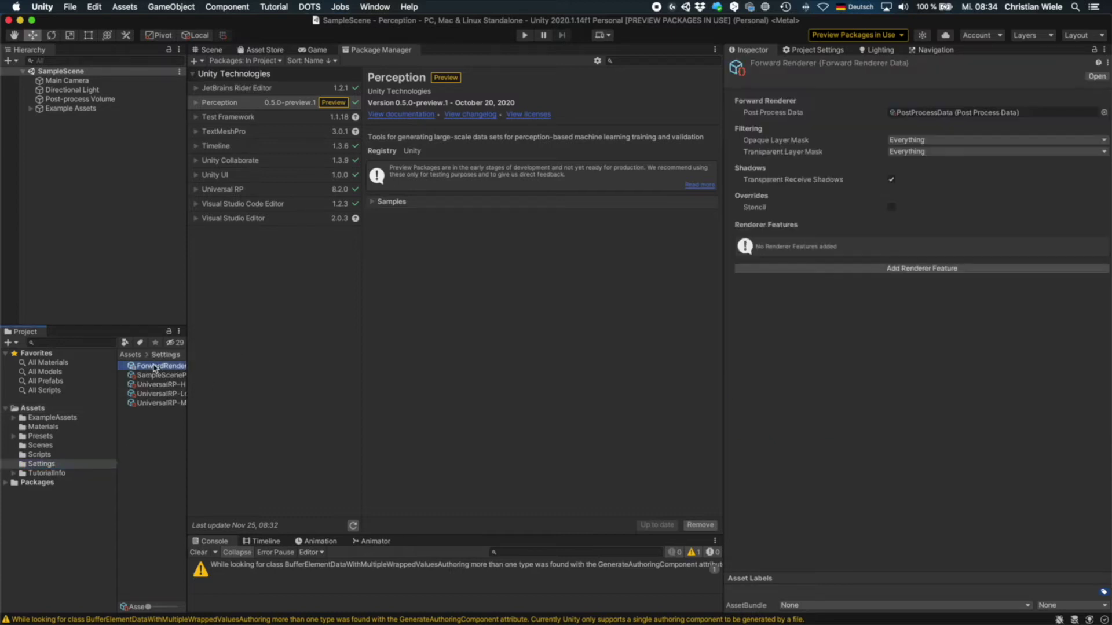
pyautogui.click(930, 269)
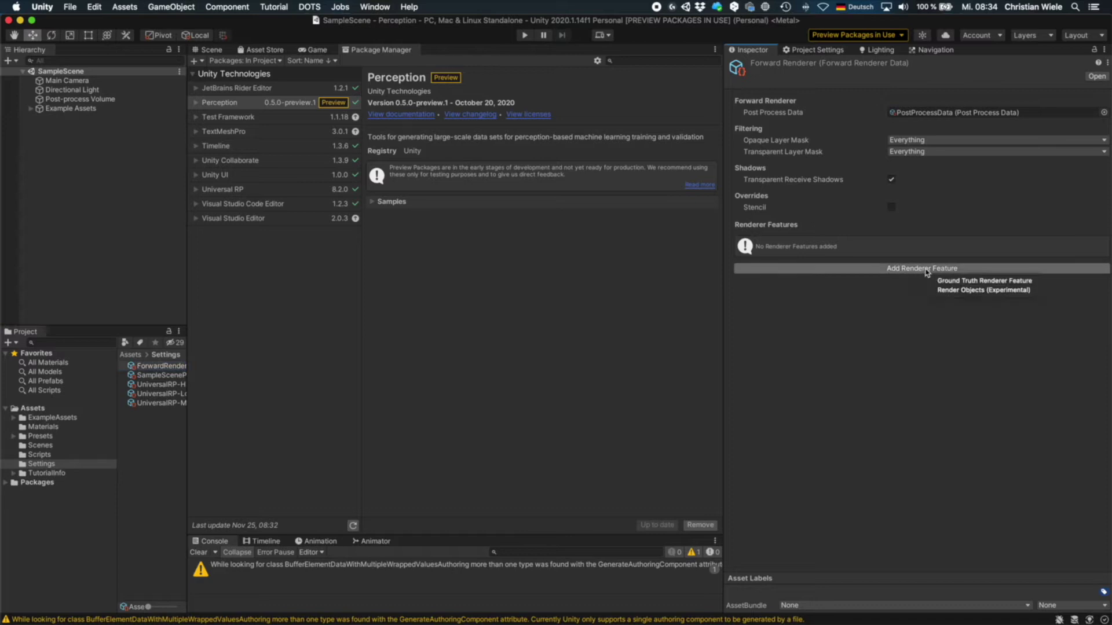
pyautogui.click(1022, 283)
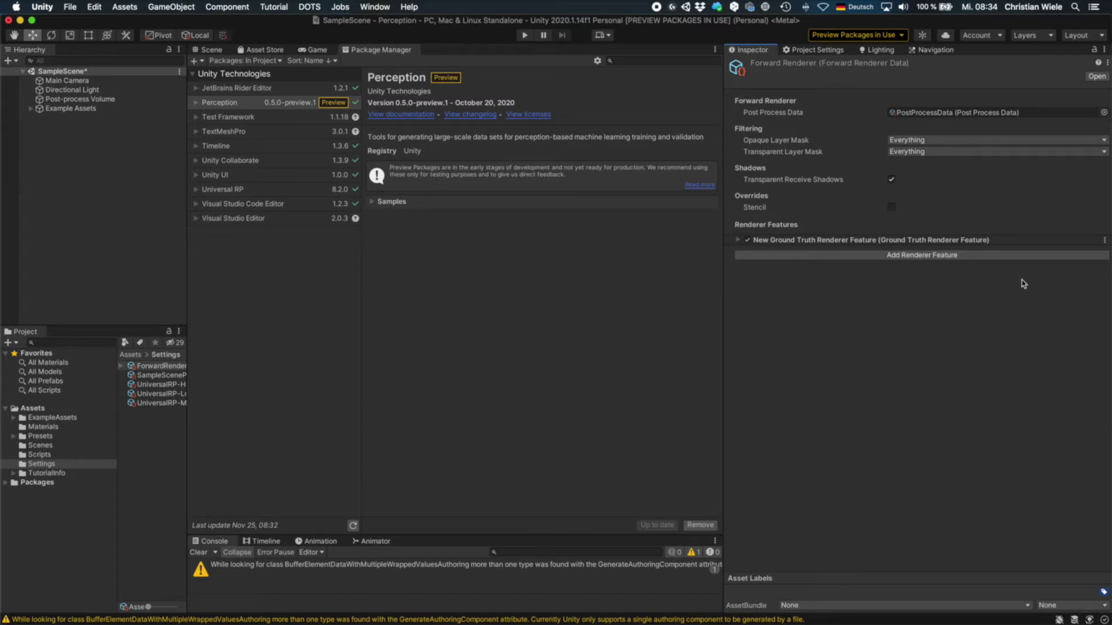
pyautogui.click(33, 409)
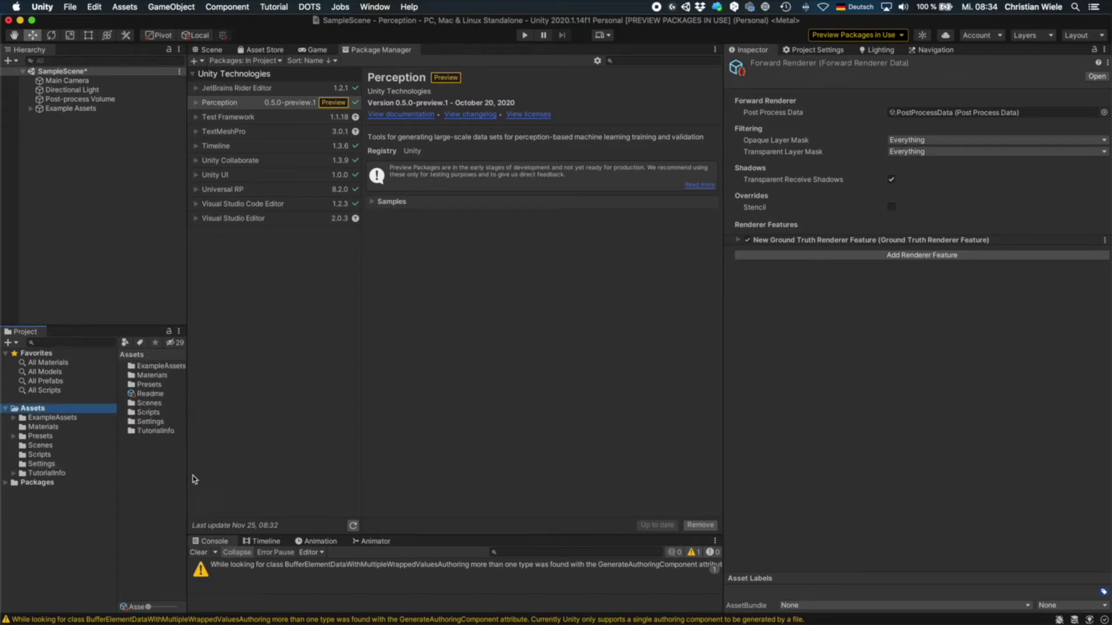
# Import all contents of the custom package Desktop/DiceExperiment.unitypackage.
pyautogui.rightClick(142, 470)
pyautogui.moveTo(183, 438)
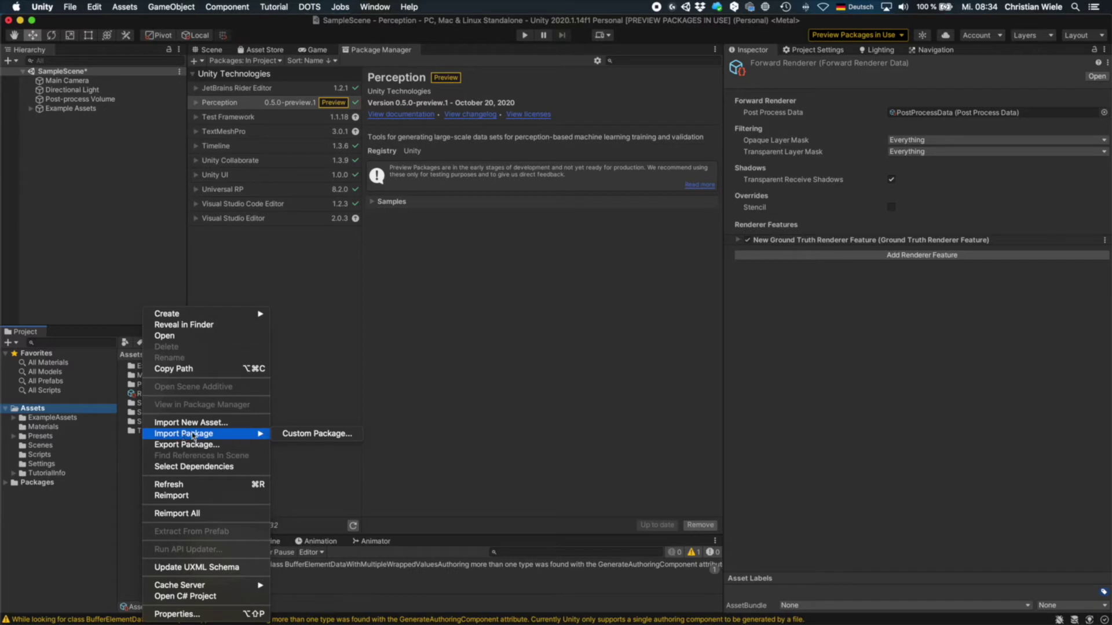
pyautogui.click(334, 435)
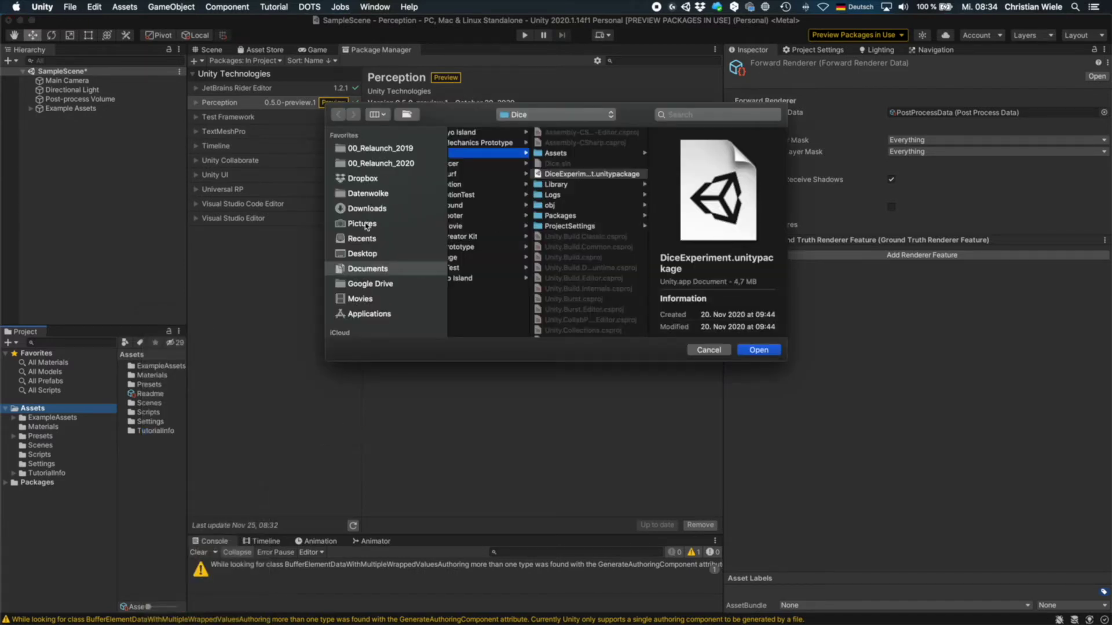
pyautogui.click(363, 253)
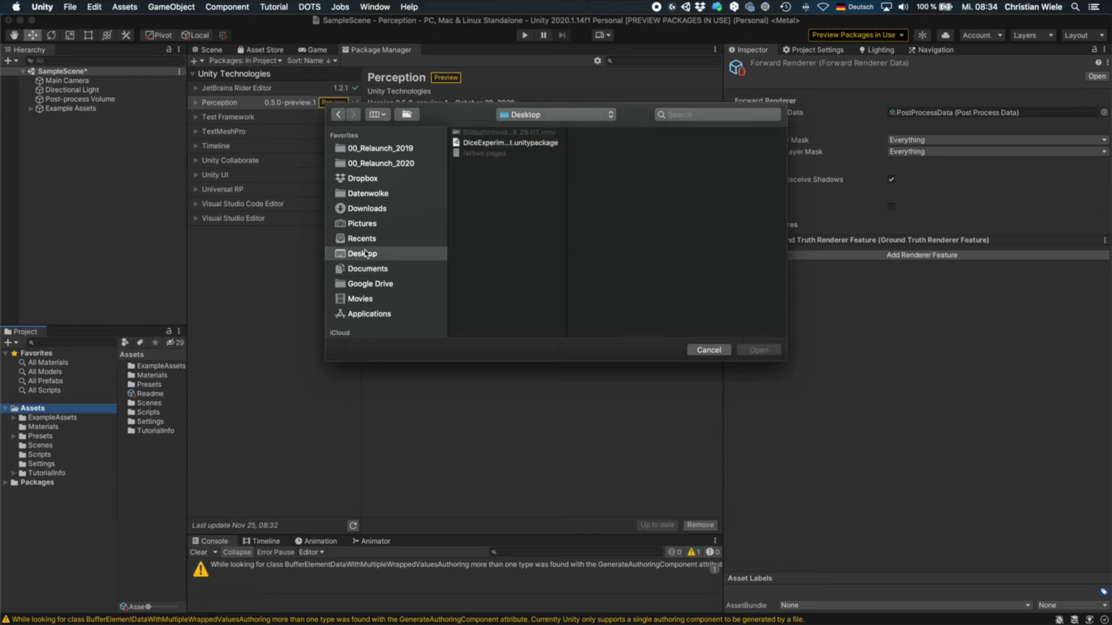
pyautogui.click(512, 145)
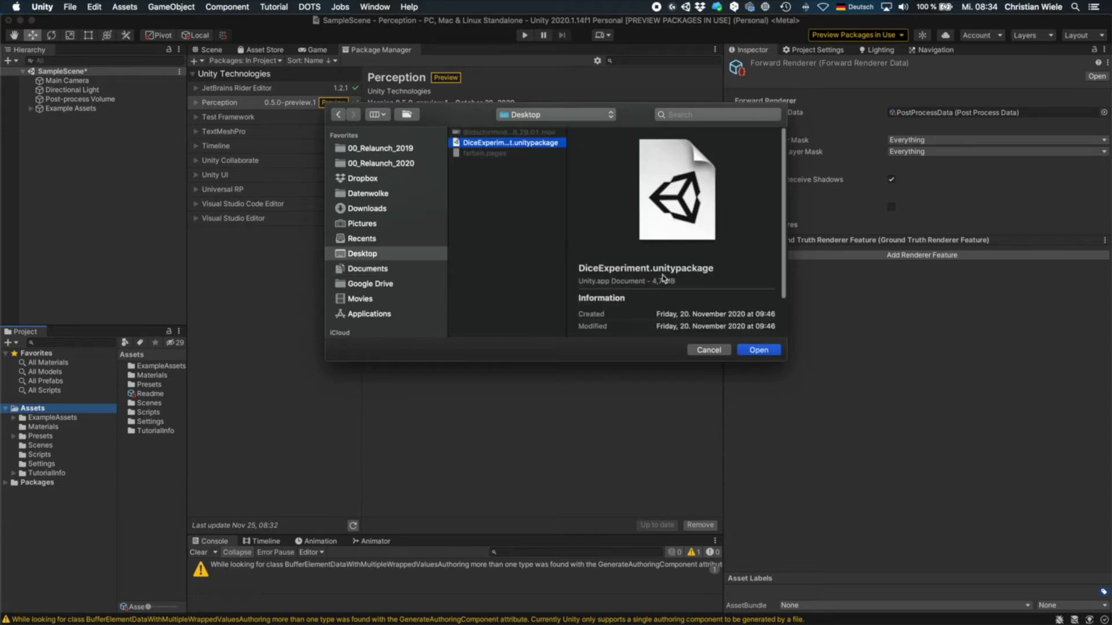
pyautogui.click(759, 352)
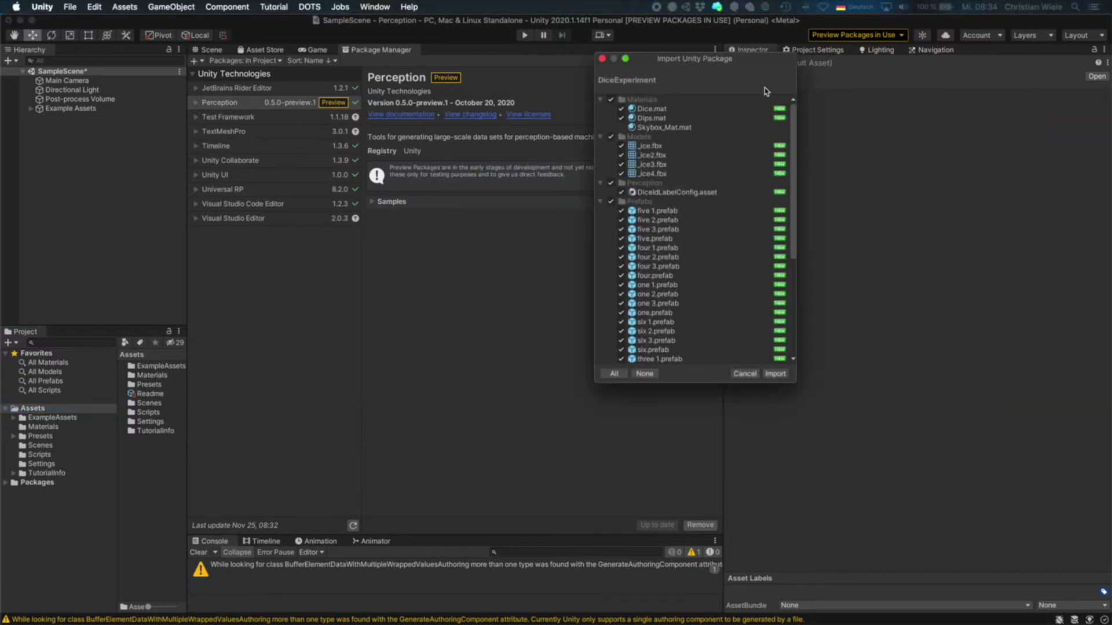
pyautogui.click(776, 375)
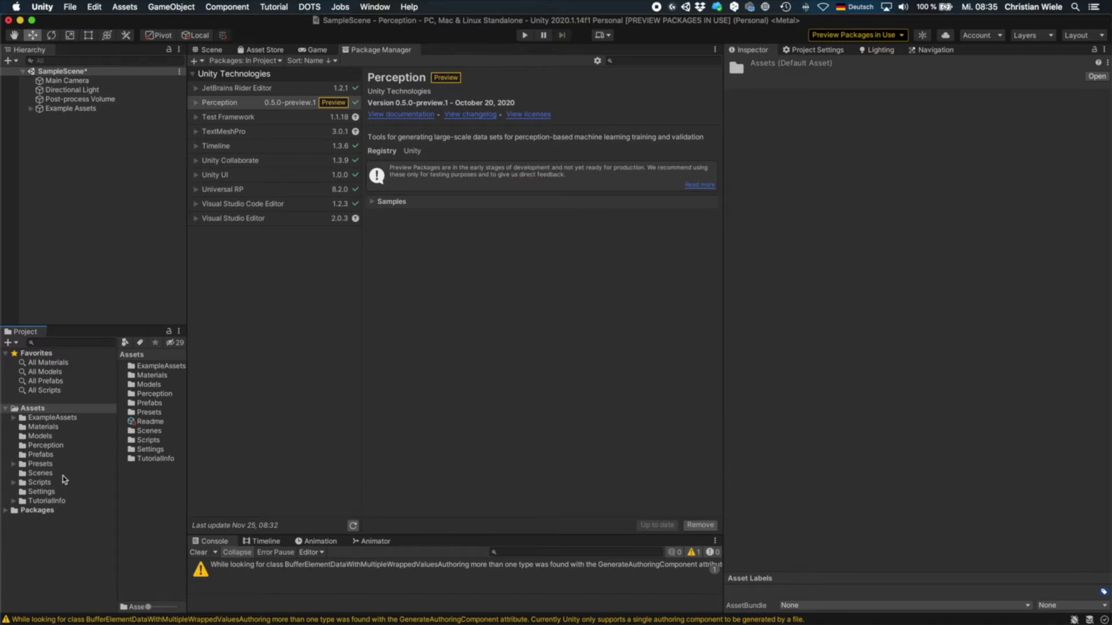
# Open the DiceExperiment scene from Assets/Scenes without saving SampleScene changes.
pyautogui.click(42, 474)
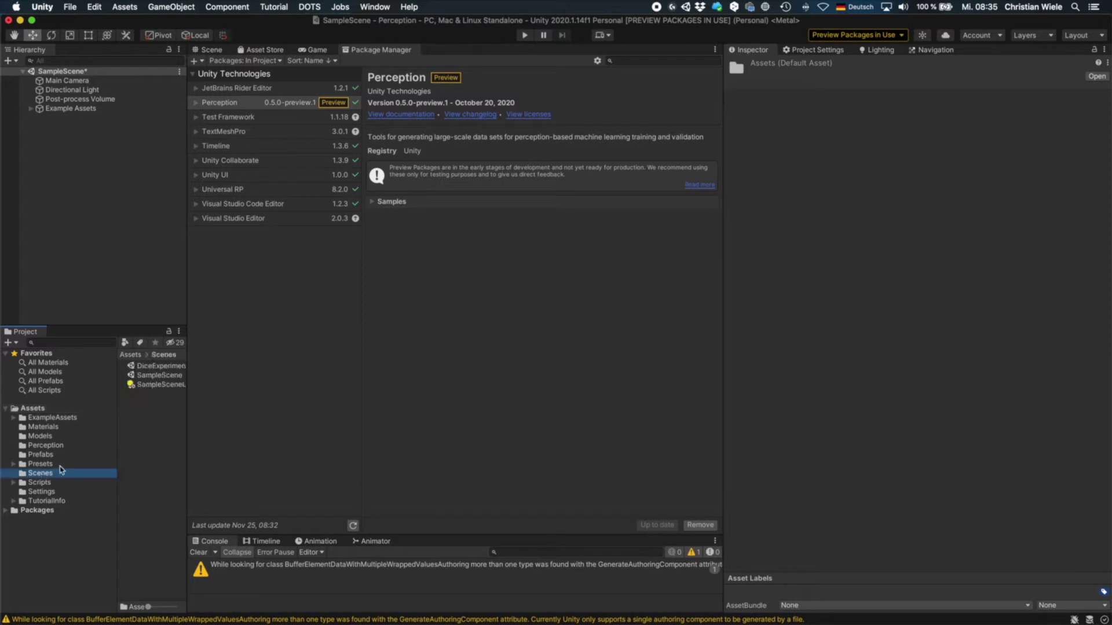
pyautogui.doubleClick(160, 368)
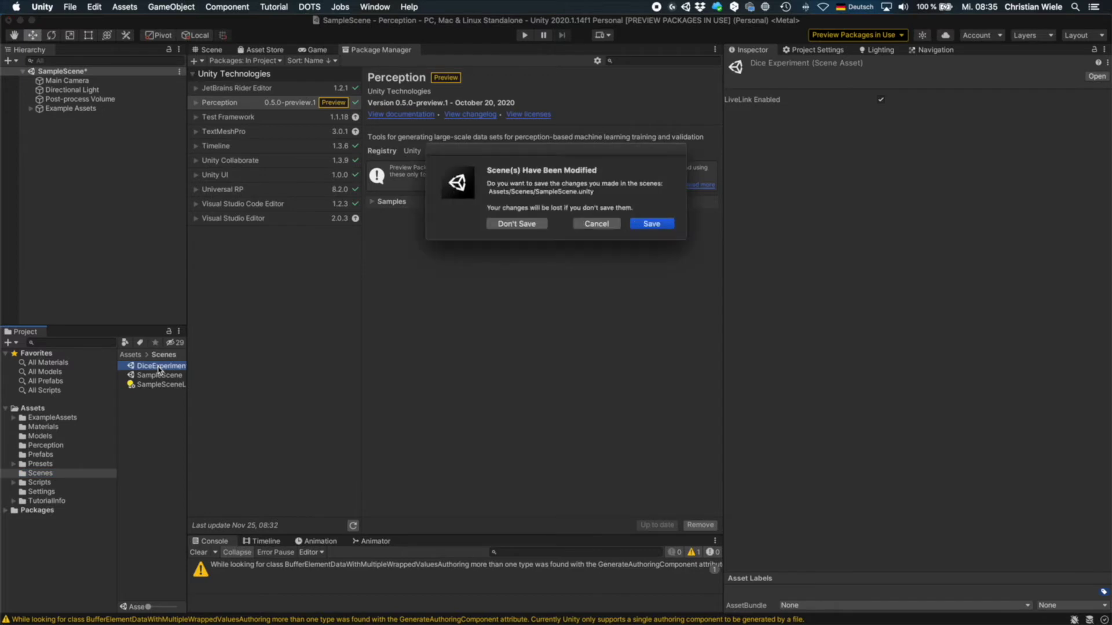
pyautogui.click(516, 224)
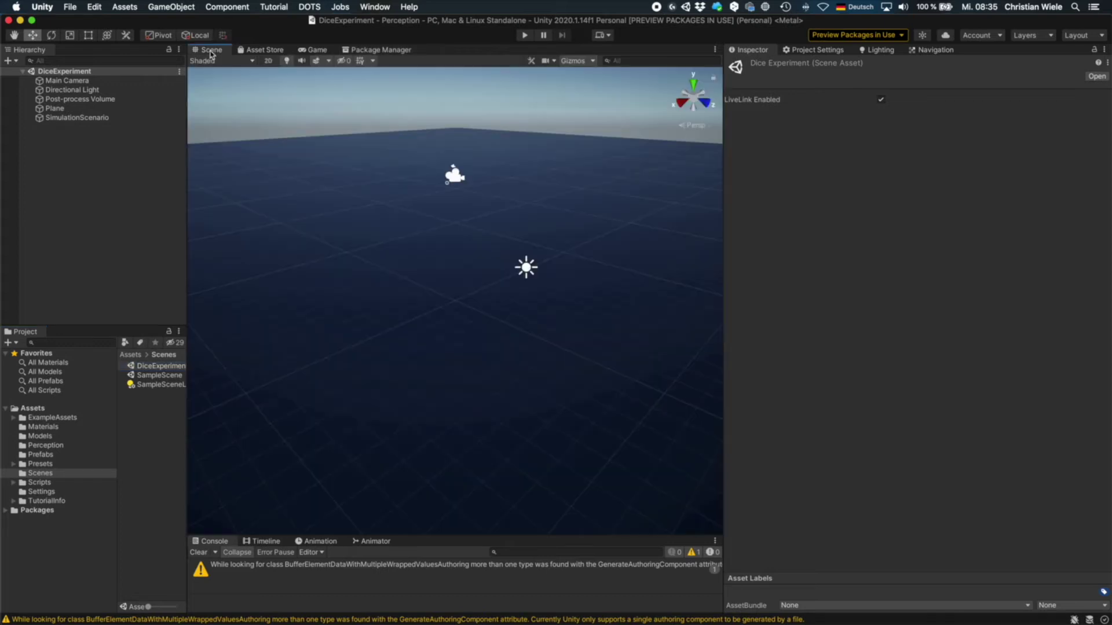
# Start a Play-mode test run from the Scene view, then pause it.
pyautogui.click(211, 51)
pyautogui.click(524, 36)
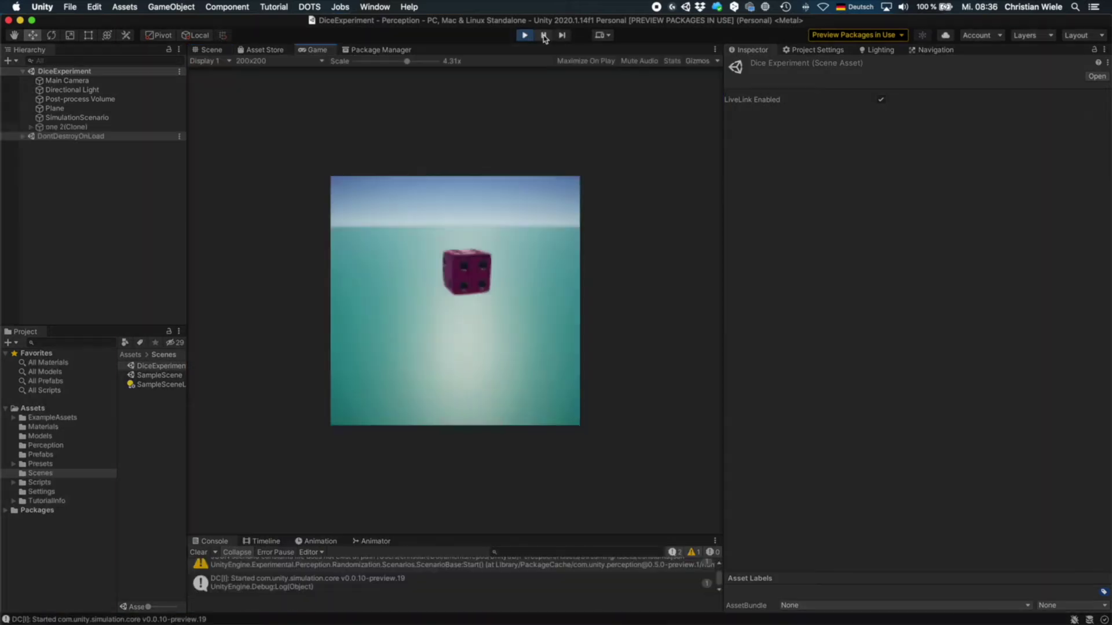
pyautogui.click(544, 36)
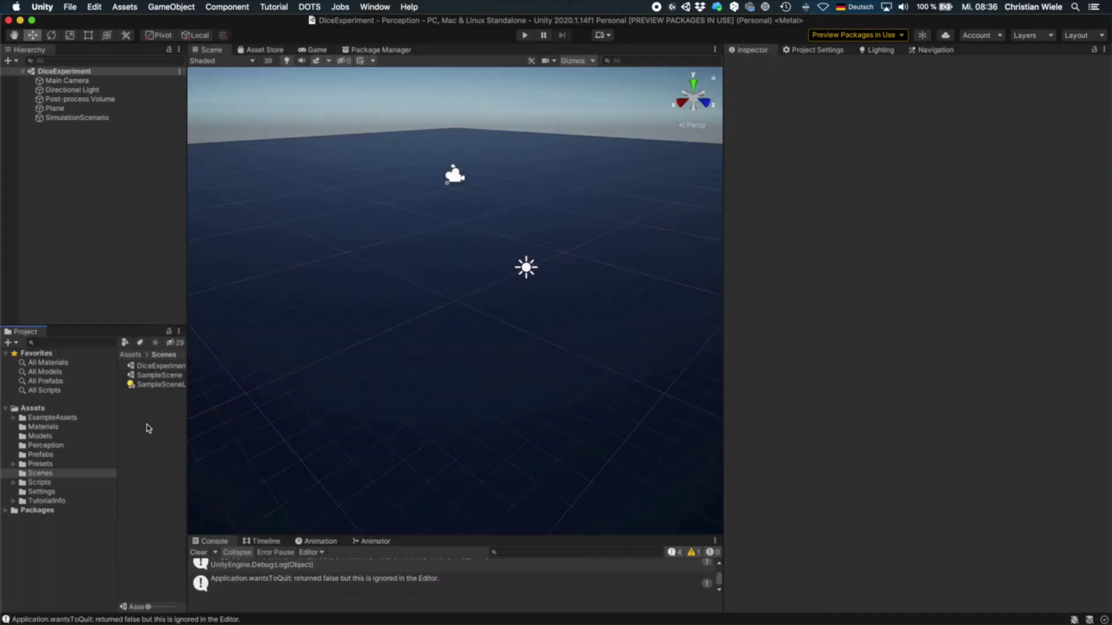
# Create a new scene asset named 'Dice' in the Scenes folder and open it.
pyautogui.rightClick(147, 428)
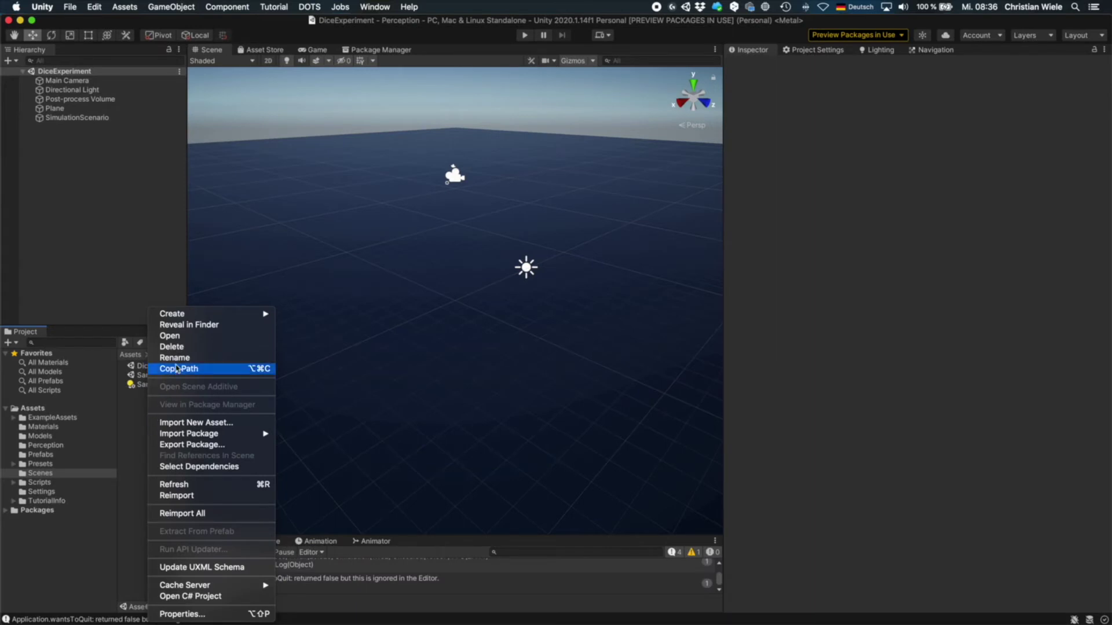
pyautogui.moveTo(197, 314)
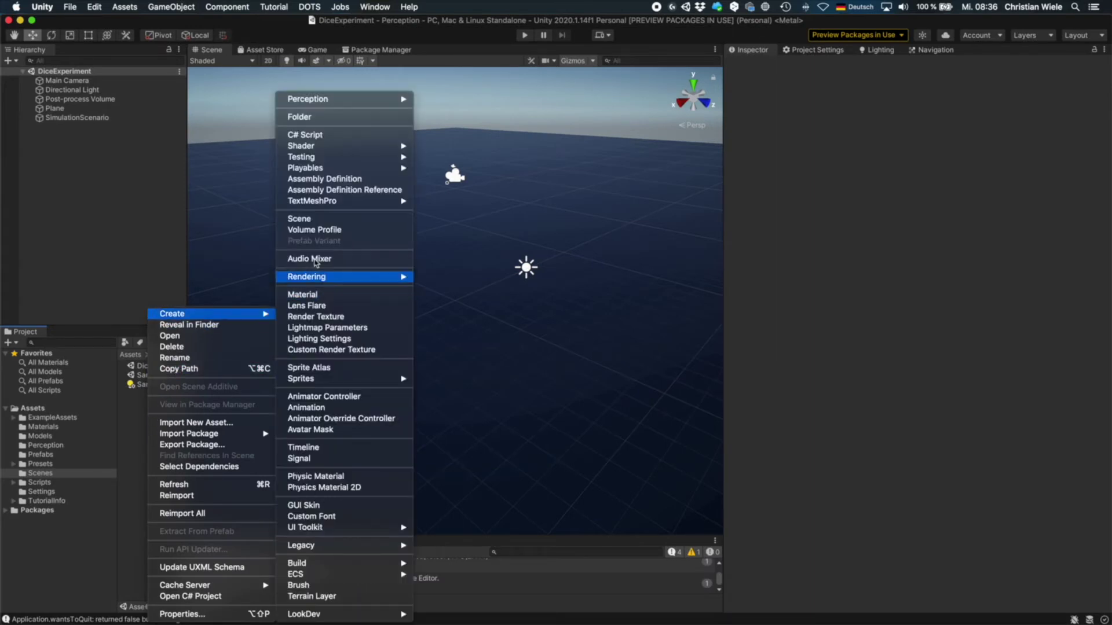
pyautogui.click(322, 218)
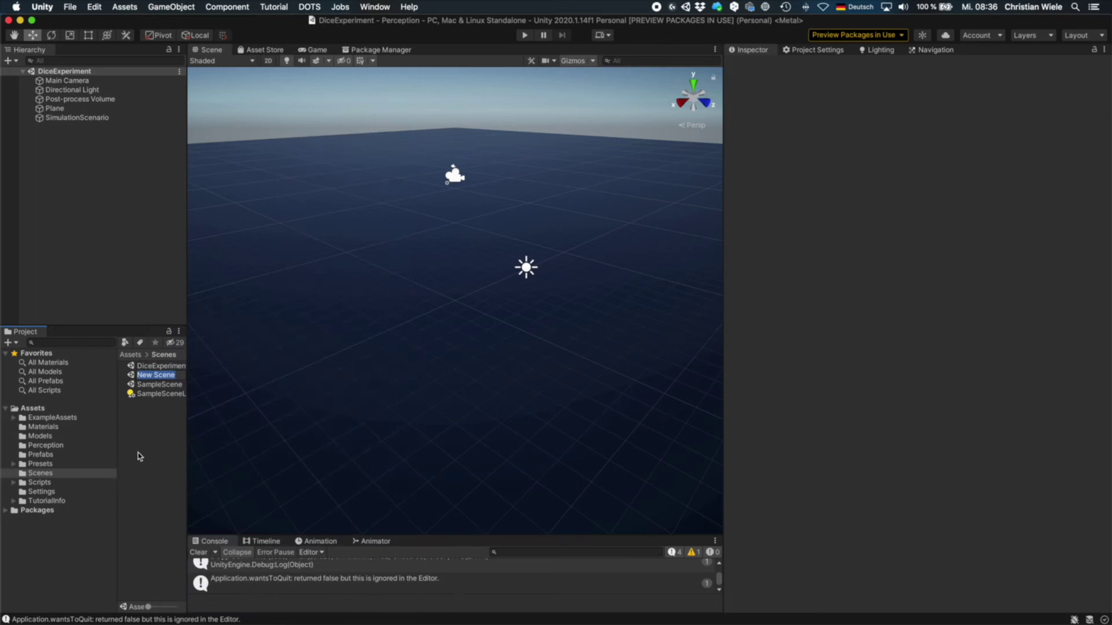
pyautogui.write('Dice')
pyautogui.press('Return')
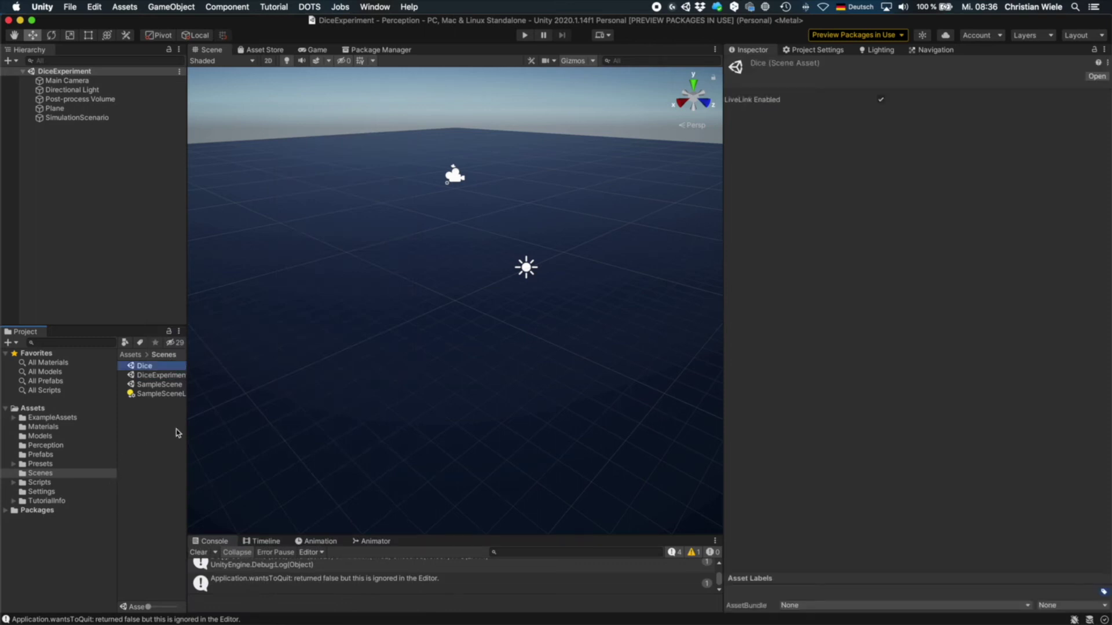
pyautogui.doubleClick(170, 366)
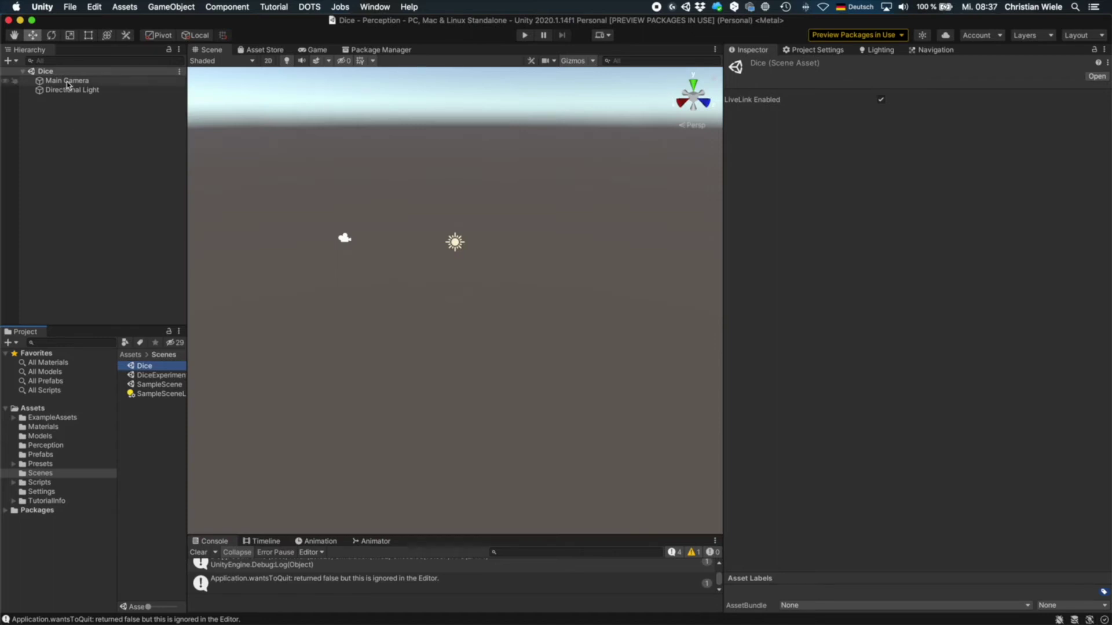
pyautogui.click(67, 81)
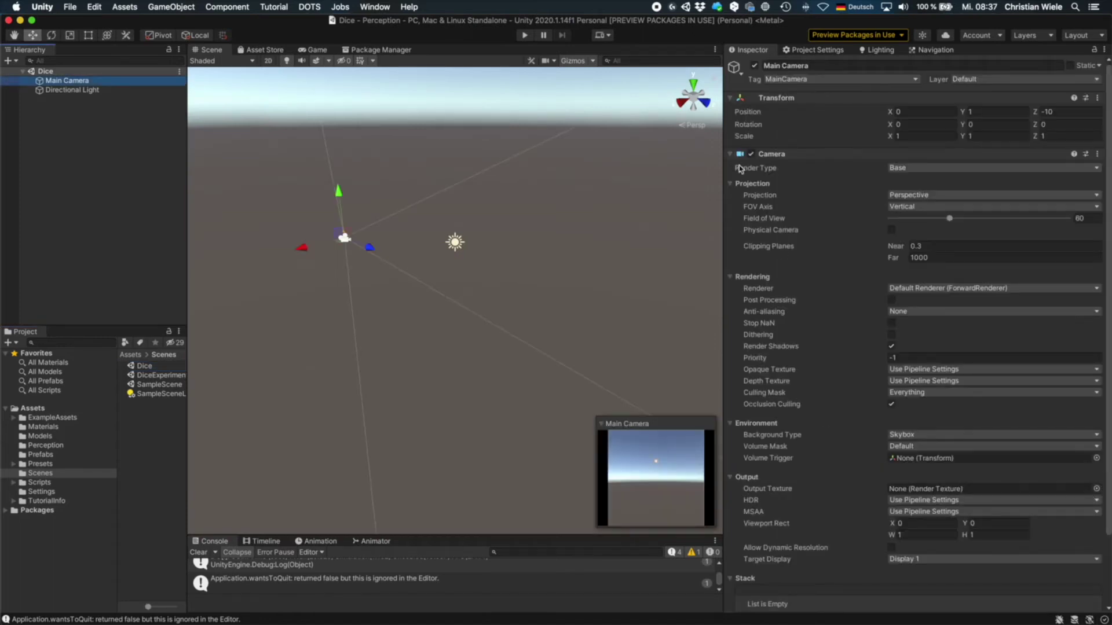
# Add a Perception Camera component to Main Camera with Save Camera Output to Disk unticked.
pyautogui.click(731, 154)
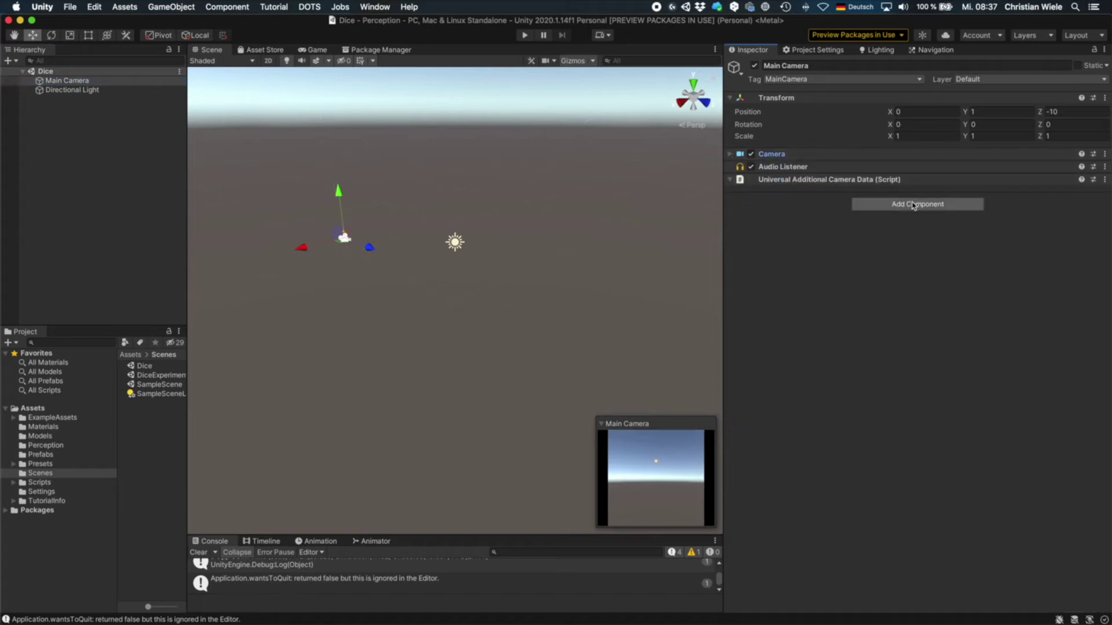
pyautogui.click(912, 205)
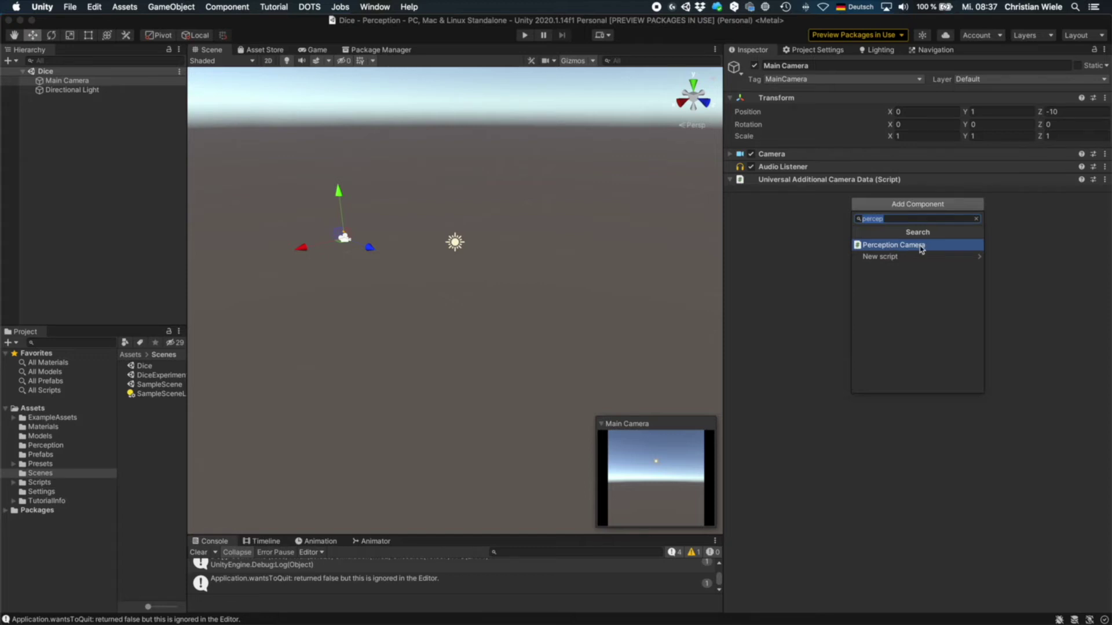
pyautogui.click(921, 245)
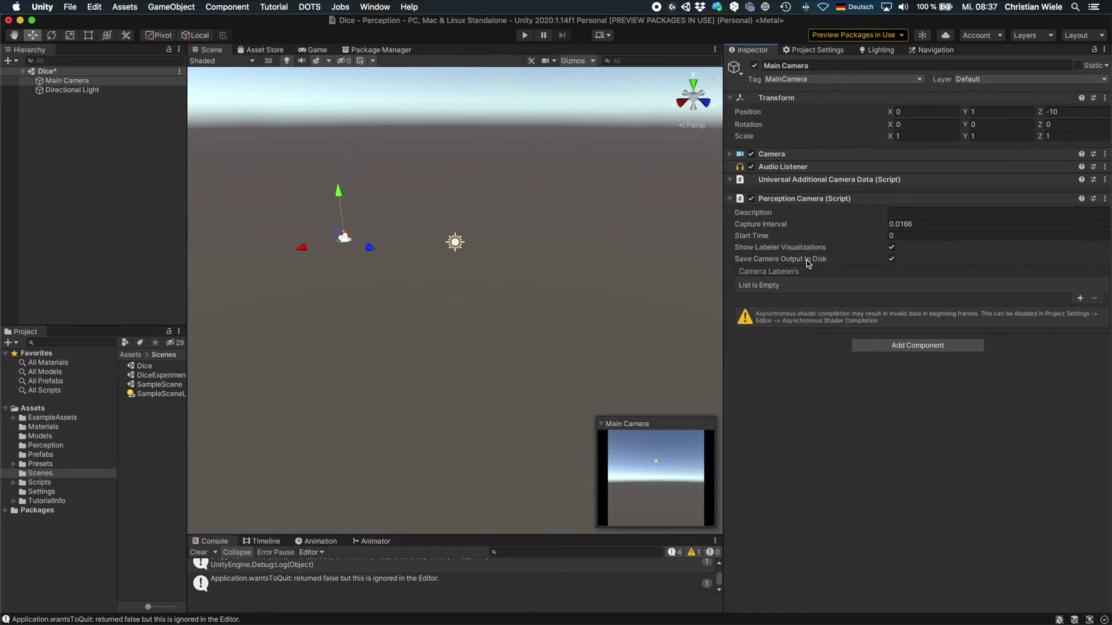
pyautogui.click(892, 259)
pyautogui.click(96, 7)
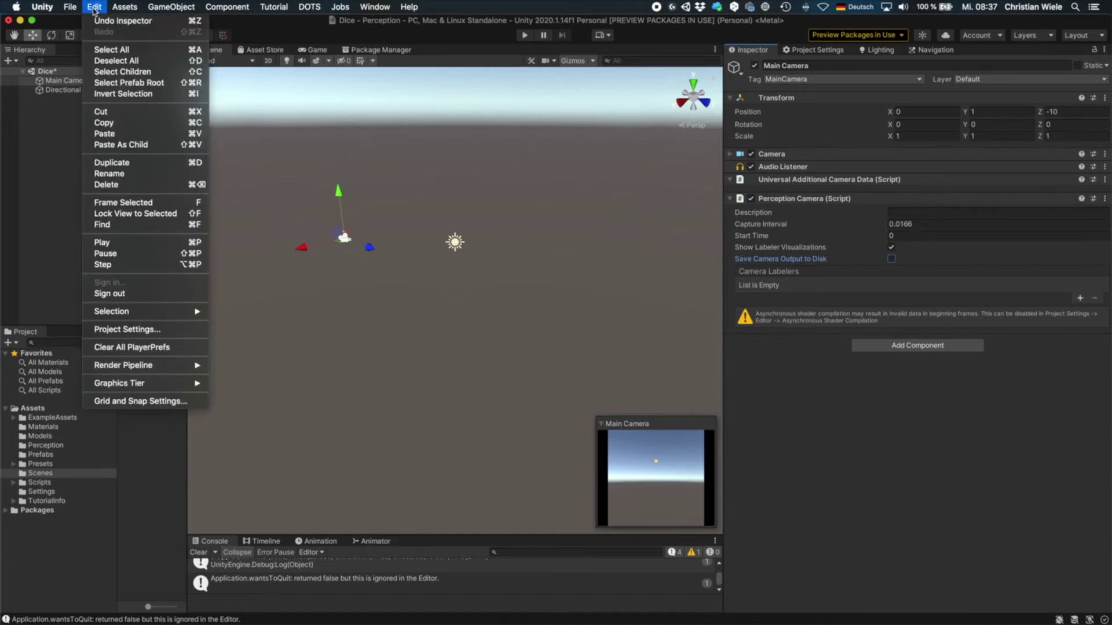
# Untick Asynchronous Shader Compilation on the Editor page of Project Settings.
pyautogui.click(128, 329)
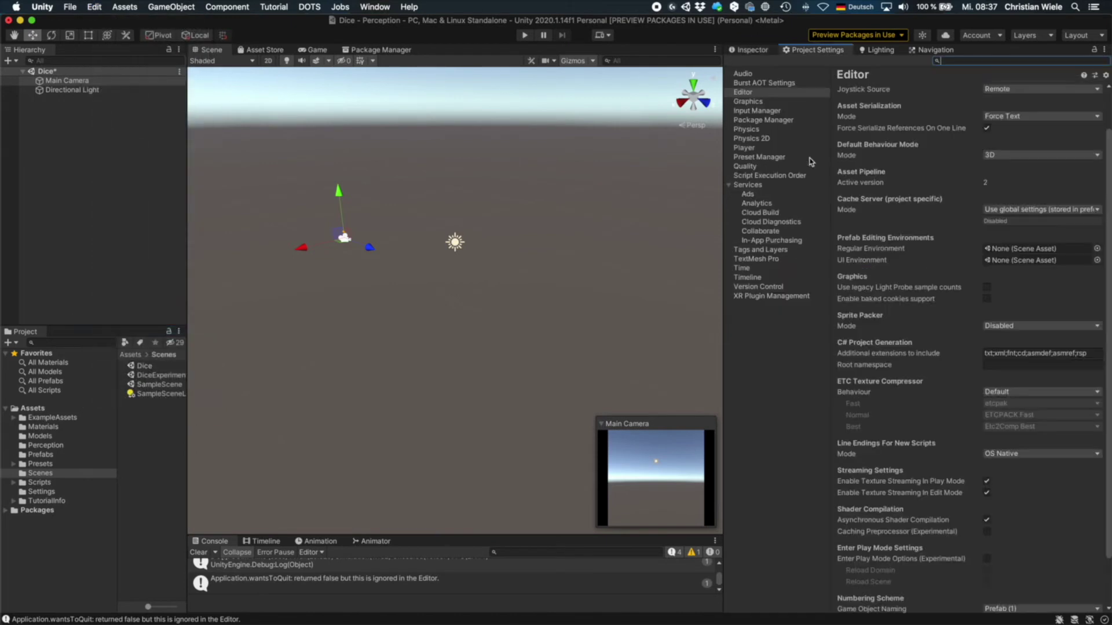
pyautogui.click(761, 94)
pyautogui.scroll(-3, 899, 350)
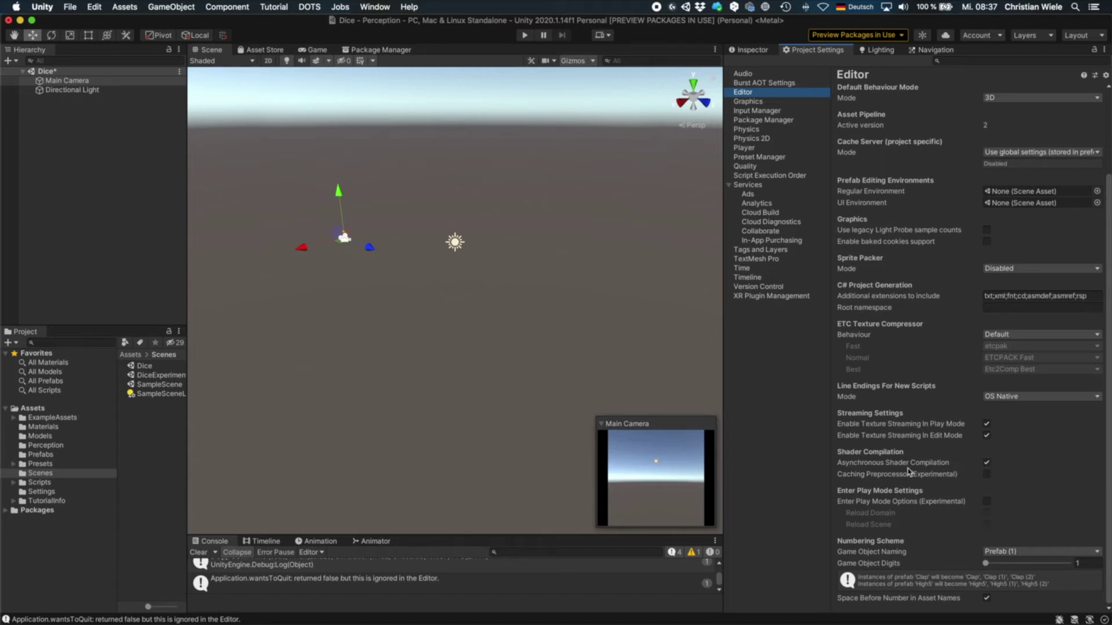
pyautogui.click(986, 462)
# Reselect Main Camera in the Inspector and save the Dice scene with Cmd+S.
pyautogui.click(94, 81)
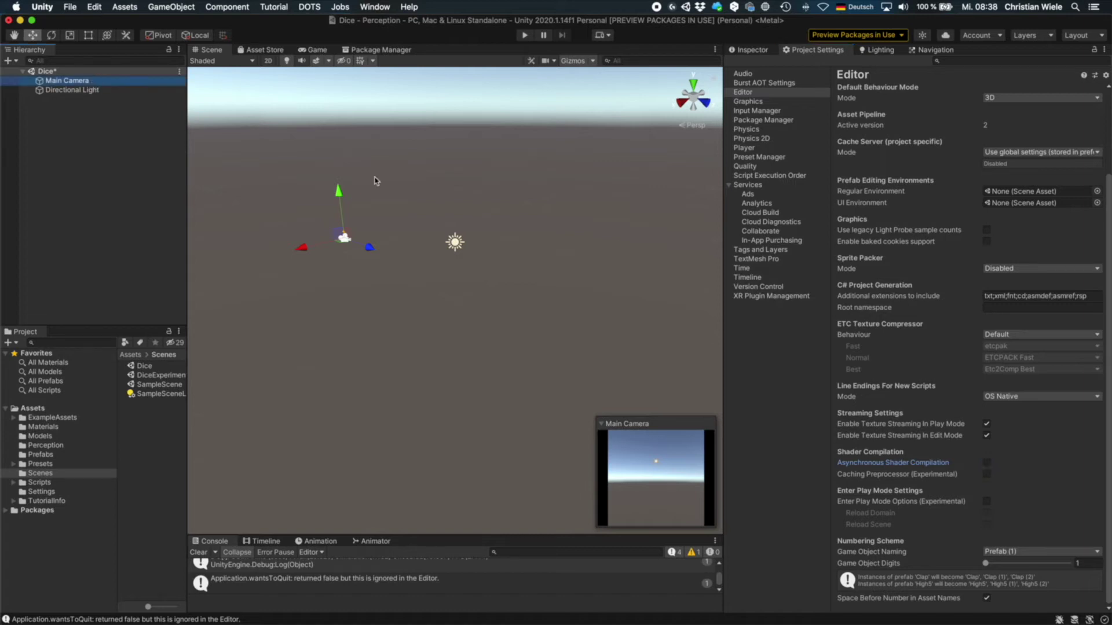
pyautogui.click(751, 50)
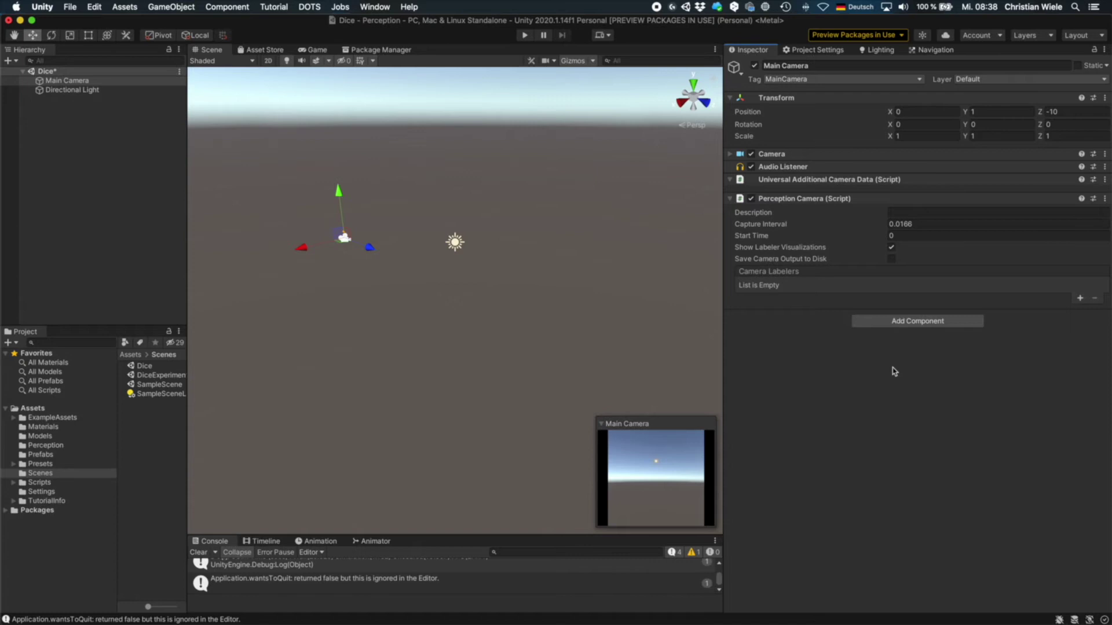
pyautogui.press('super+s')
# Add a RenderedObjectInfoLabeler using DiceIdLabelConfig as its Id Label Config.
pyautogui.click(1080, 299)
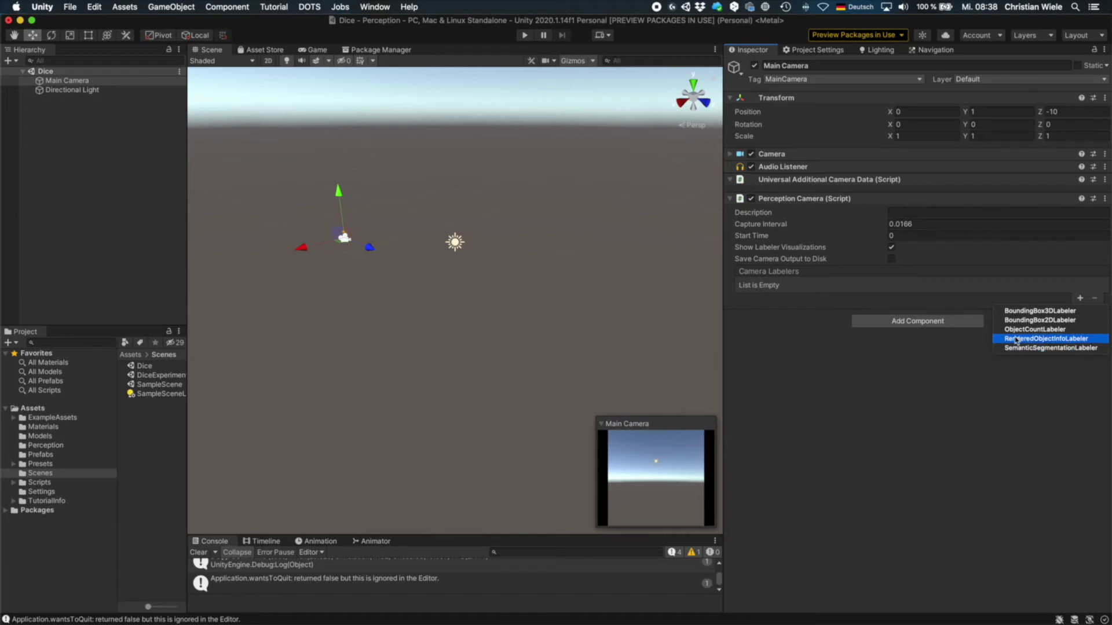
pyautogui.click(1078, 343)
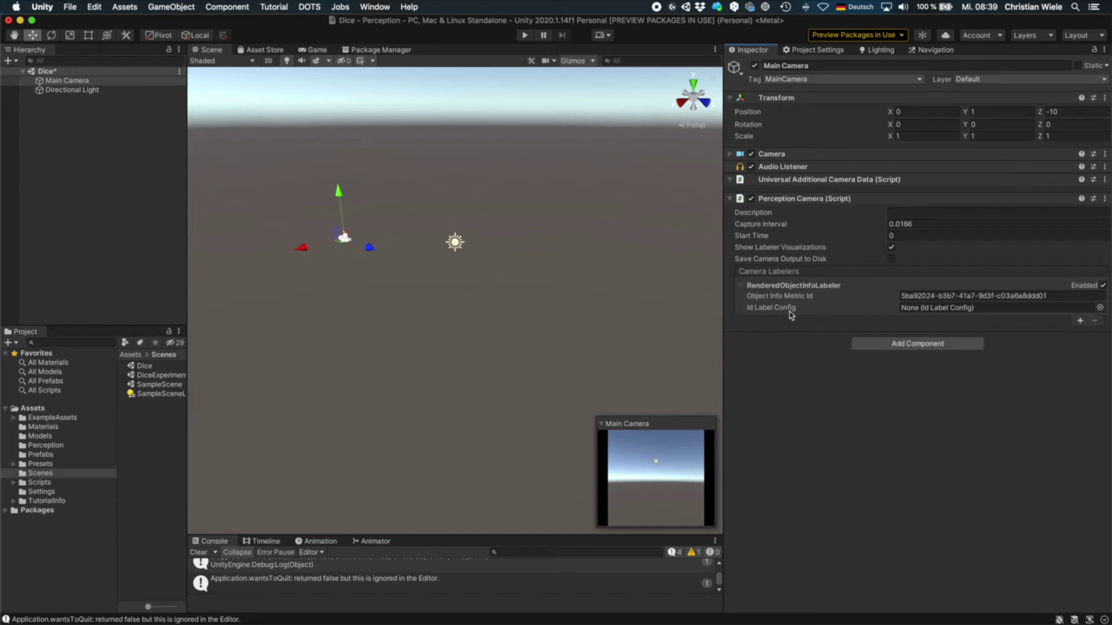
pyautogui.click(1100, 308)
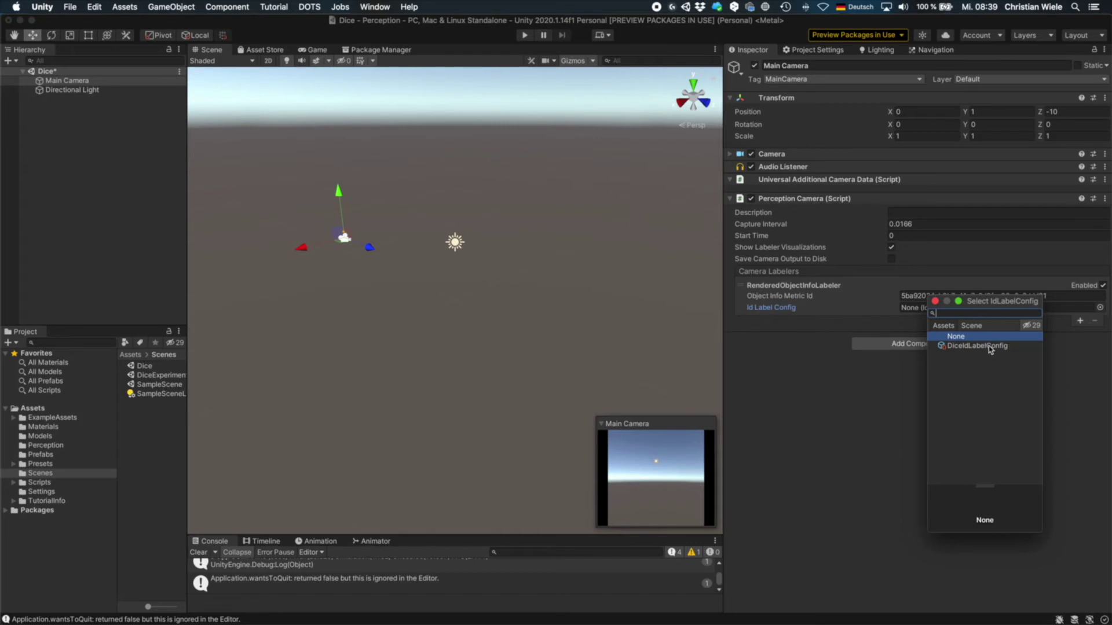
pyautogui.click(988, 346)
pyautogui.doubleClick(988, 346)
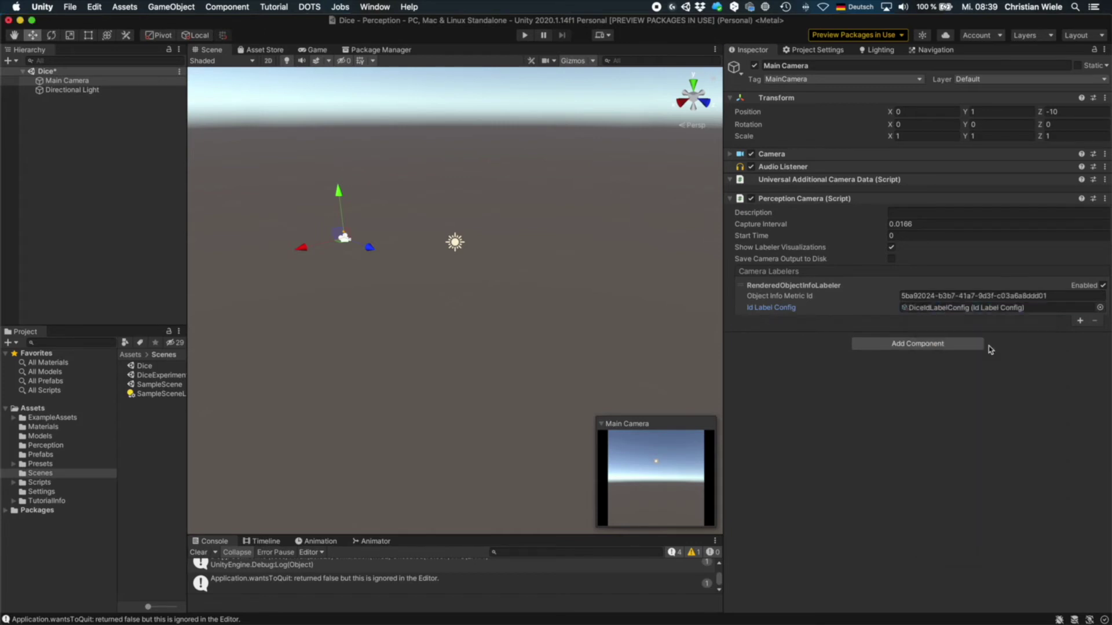
pyautogui.click(929, 308)
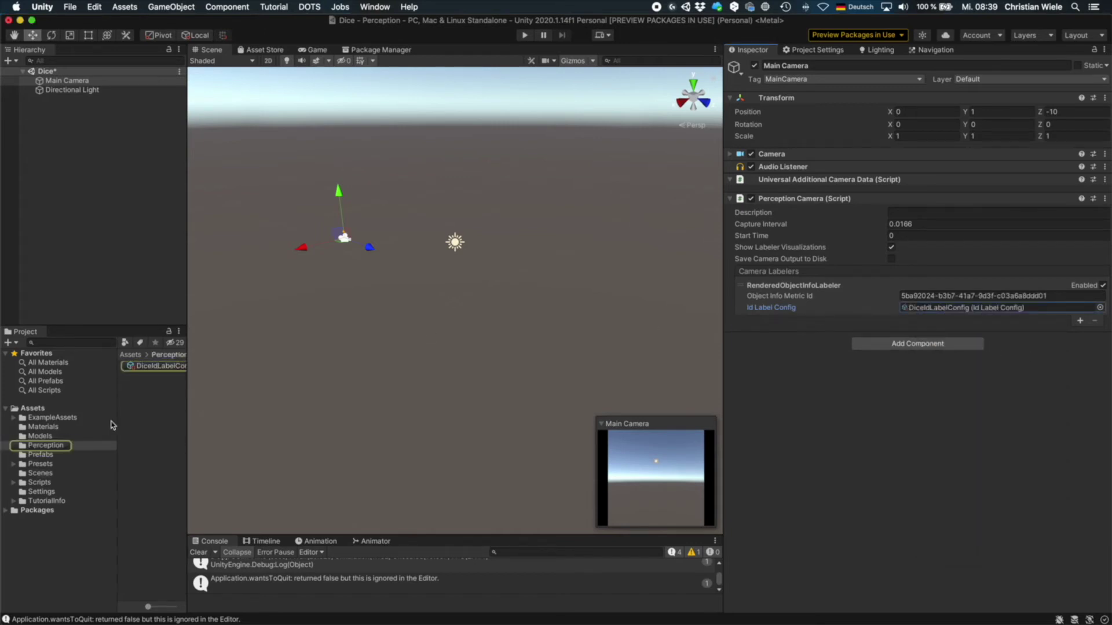
# Inspect DiceIdLabelConfig's labels, ids 1–6 named one through six, then view the Game view.
pyautogui.click(151, 367)
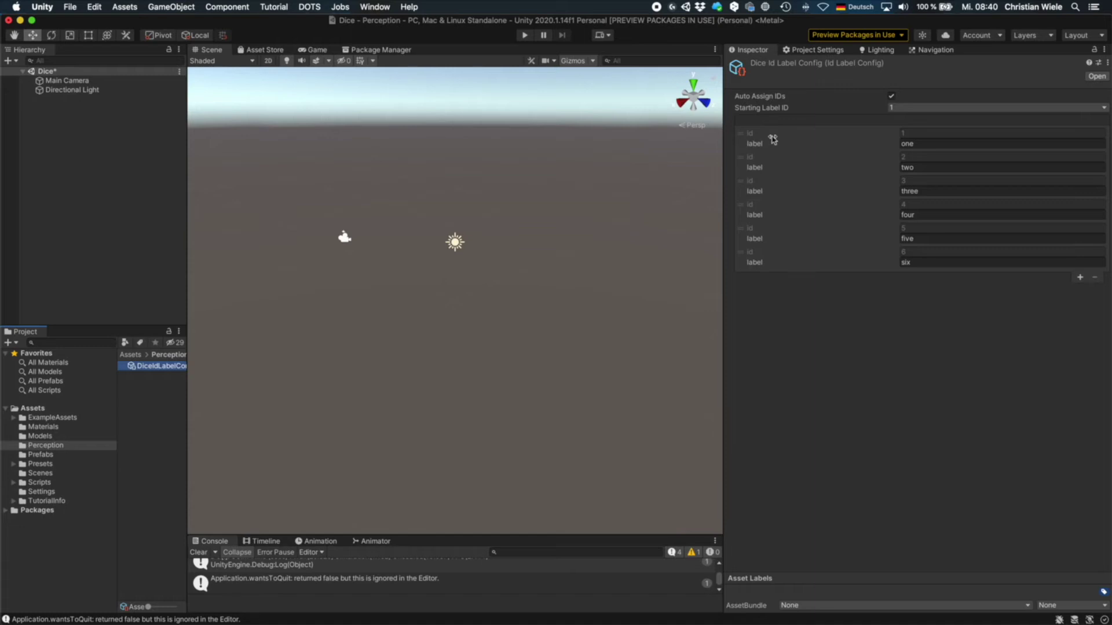
pyautogui.click(772, 136)
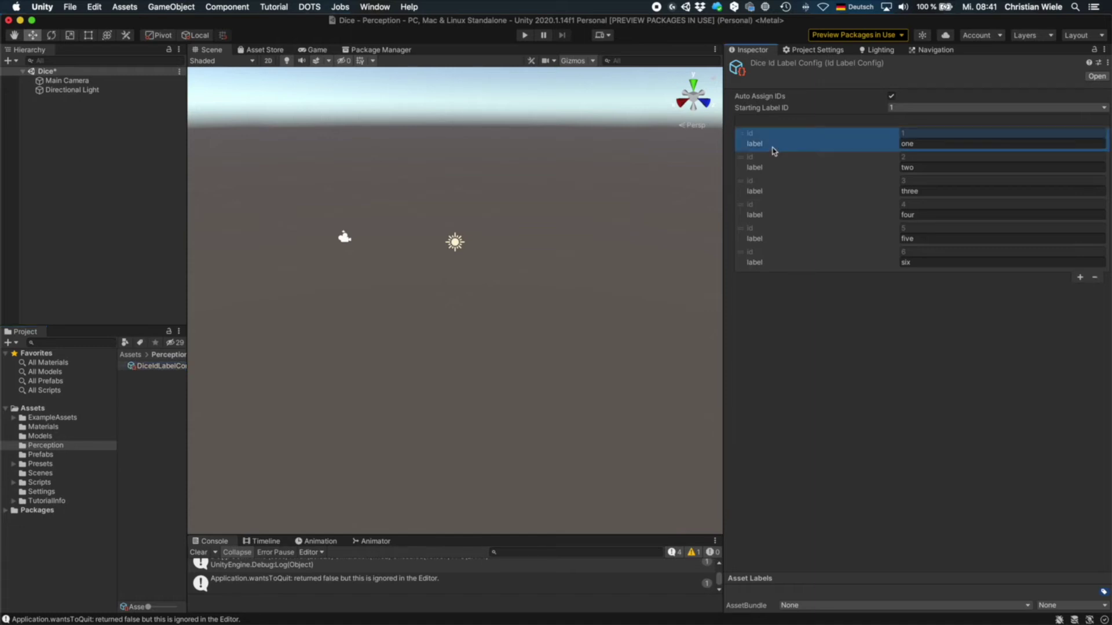
pyautogui.click(317, 51)
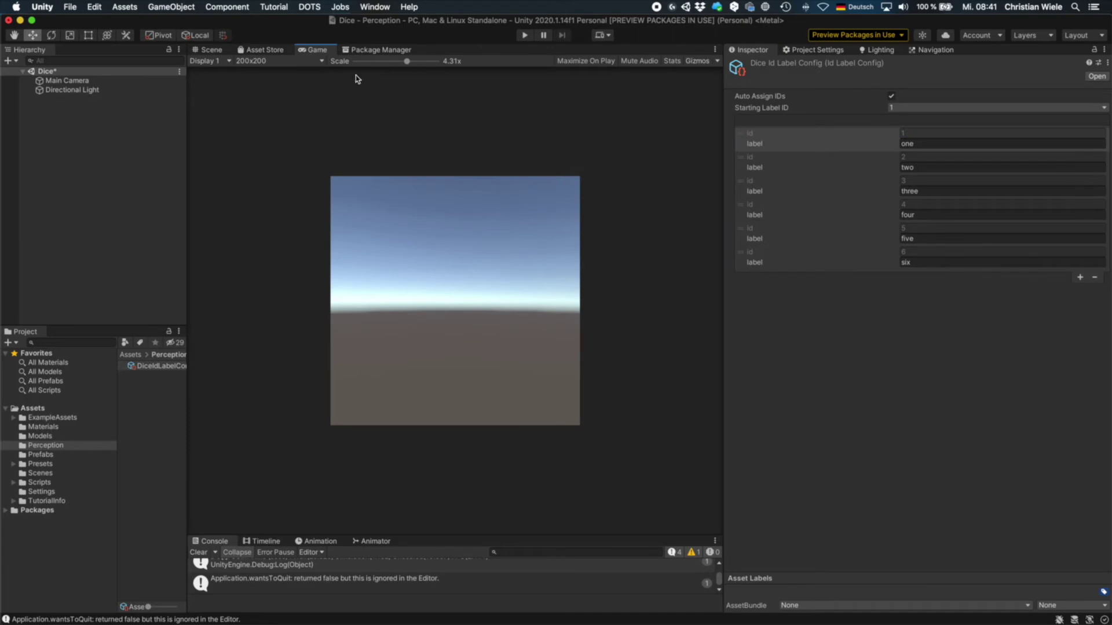
# Switch to the Game view, start adding a custom resolution, then cancel and keep 200x200.
pyautogui.click(322, 61)
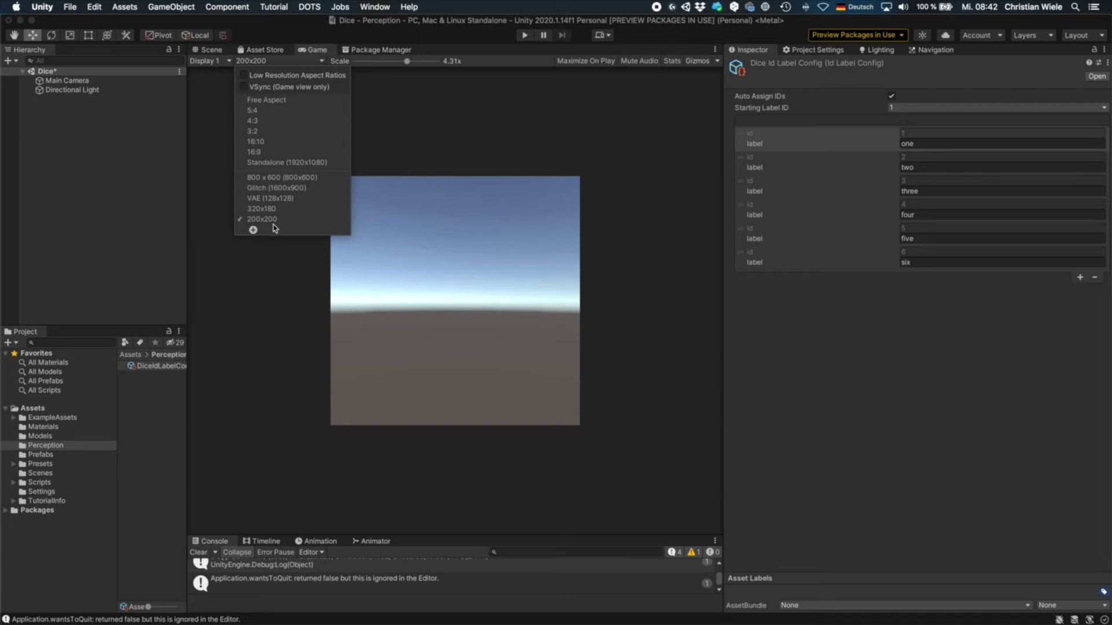
pyautogui.click(253, 231)
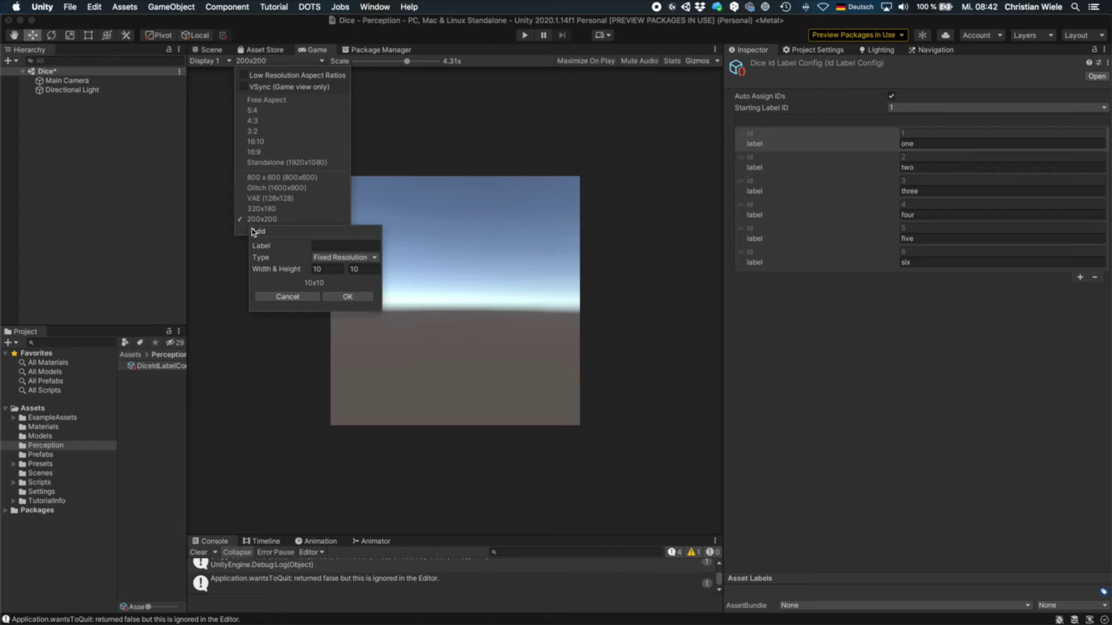
pyautogui.click(324, 269)
pyautogui.click(313, 297)
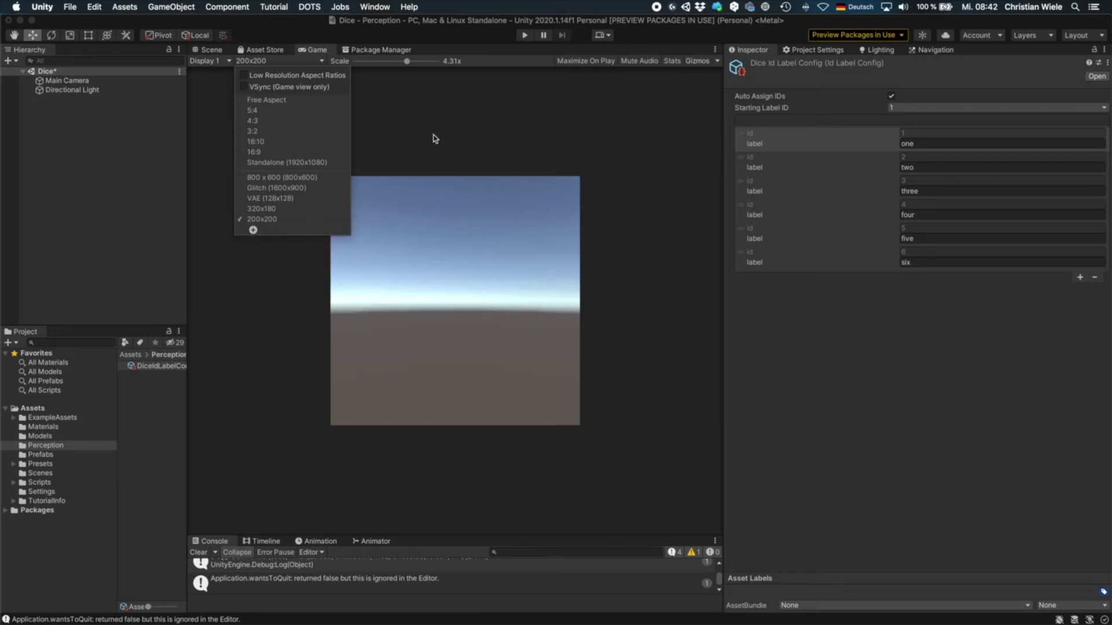
# Add a Plane to the scene and scale it to 20, 1, 20 as ground.
pyautogui.rightClick(67, 163)
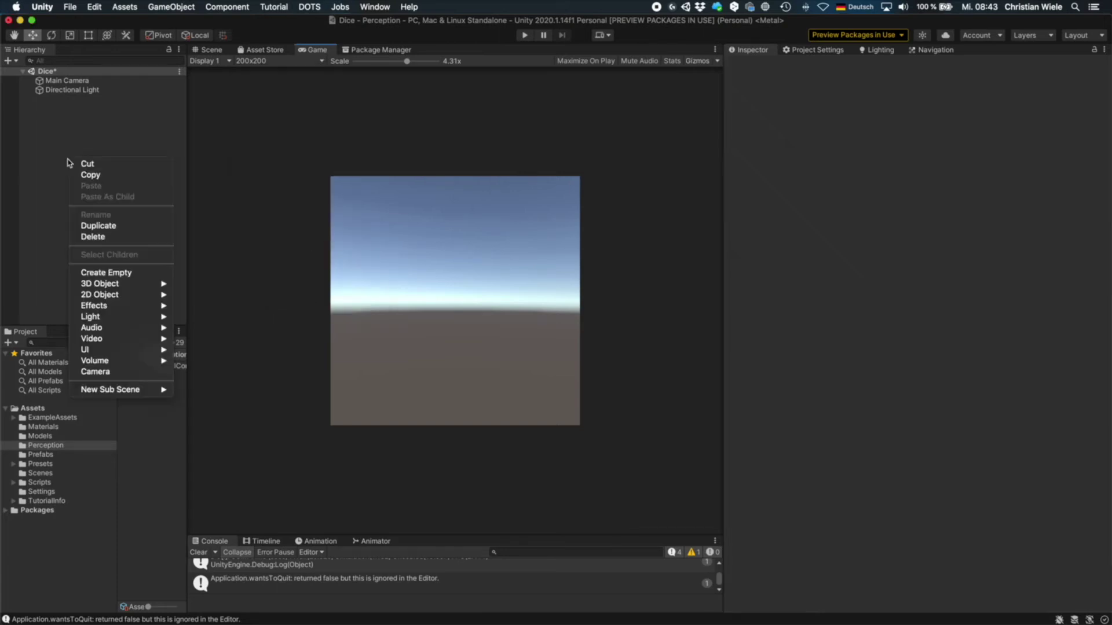
pyautogui.moveTo(130, 285)
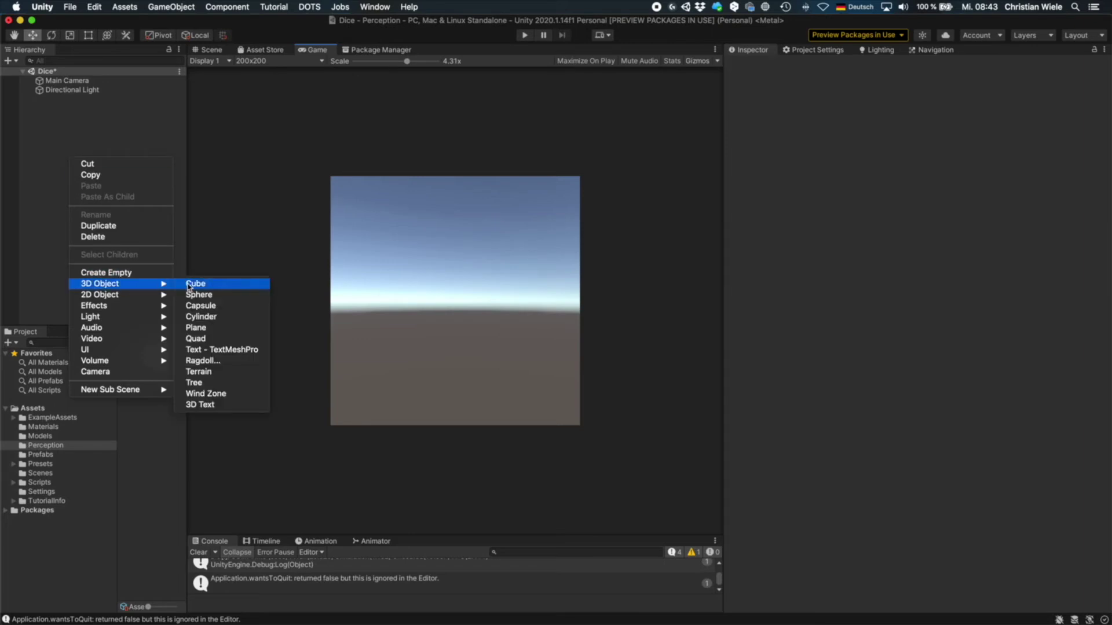
pyautogui.click(207, 327)
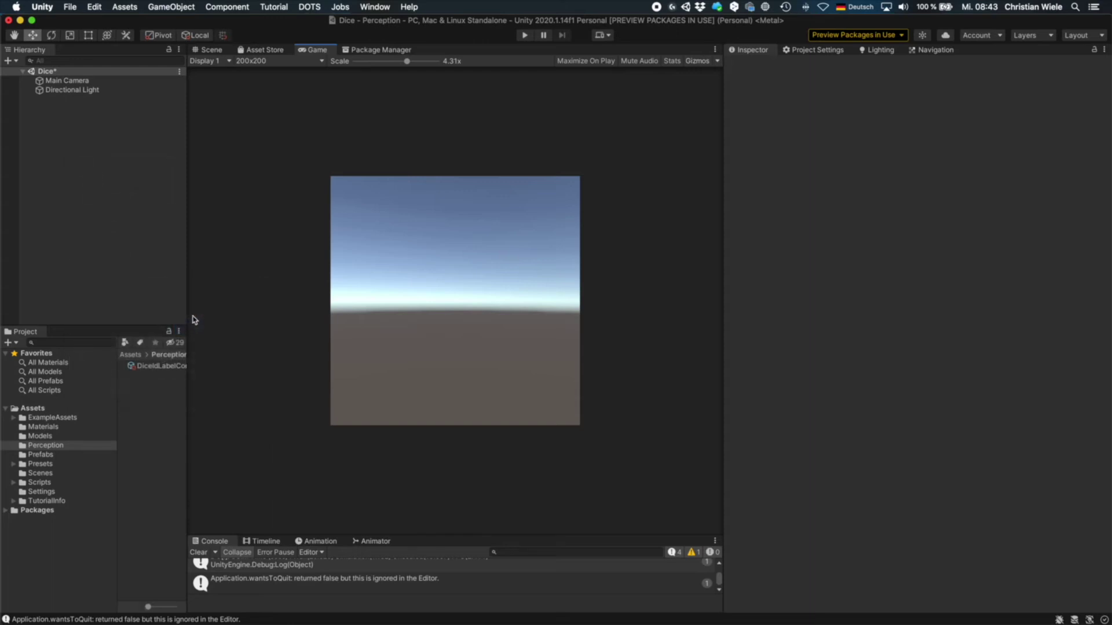
pyautogui.click(906, 137)
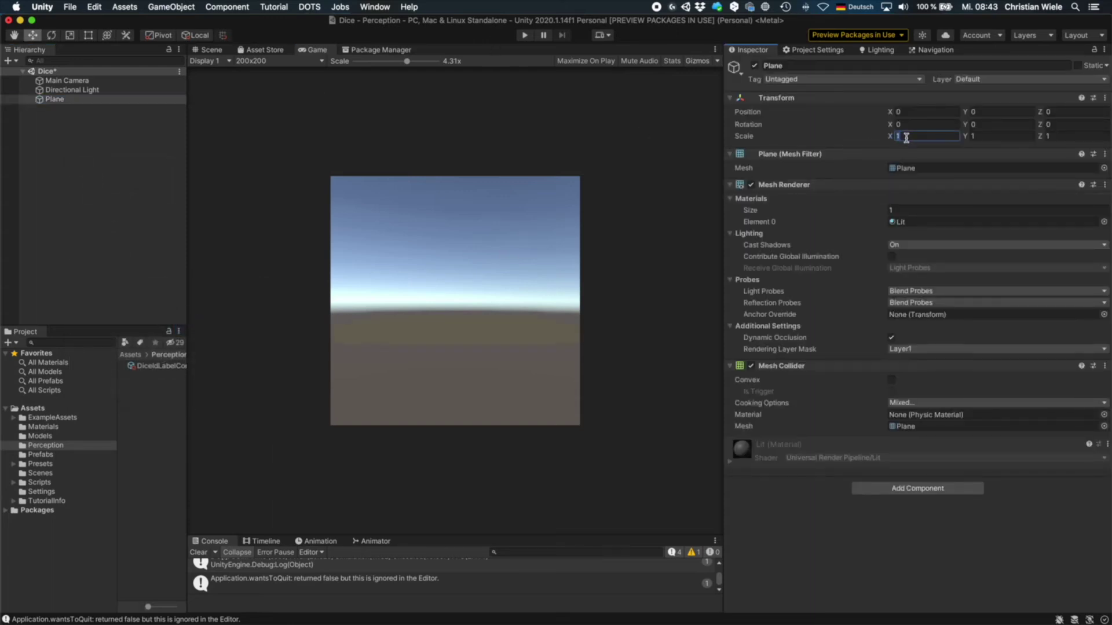
pyautogui.write('20')
pyautogui.press('Tab')
pyautogui.press('Tab')
pyautogui.write('20')
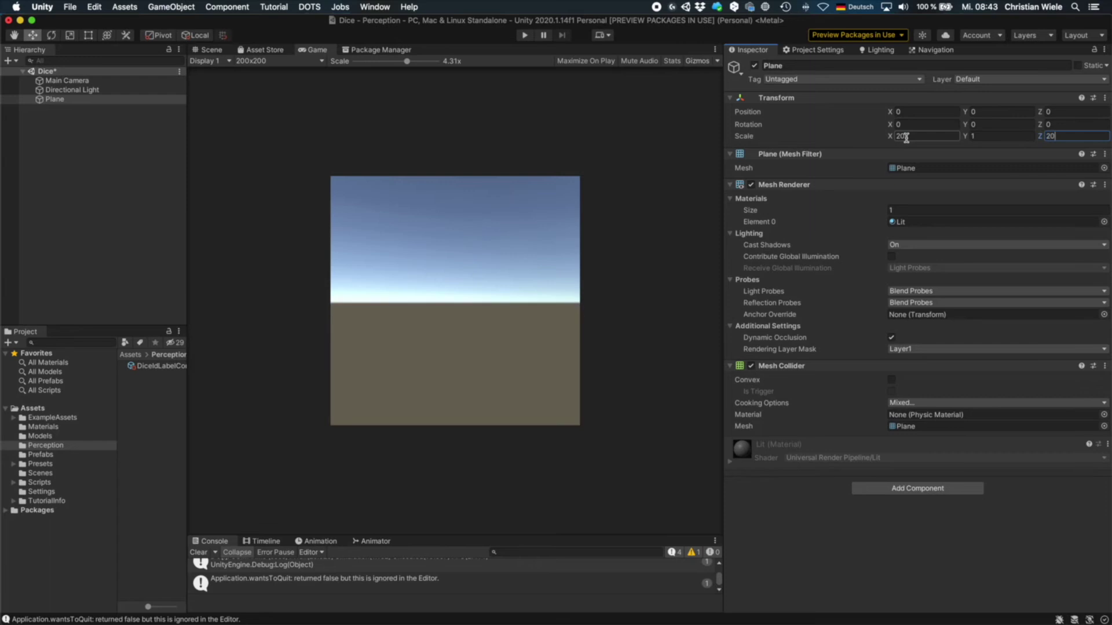
# Return to the Scene view and zoom out to see the whole ground plane.
pyautogui.click(116, 203)
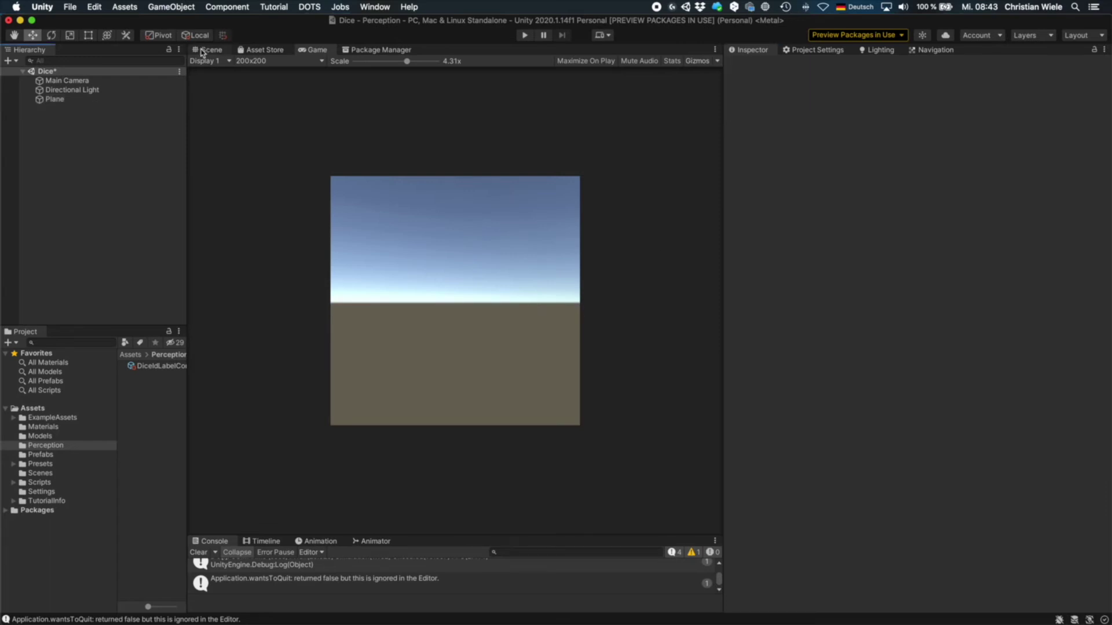
pyautogui.click(203, 51)
pyautogui.scroll(-3, 488, 315)
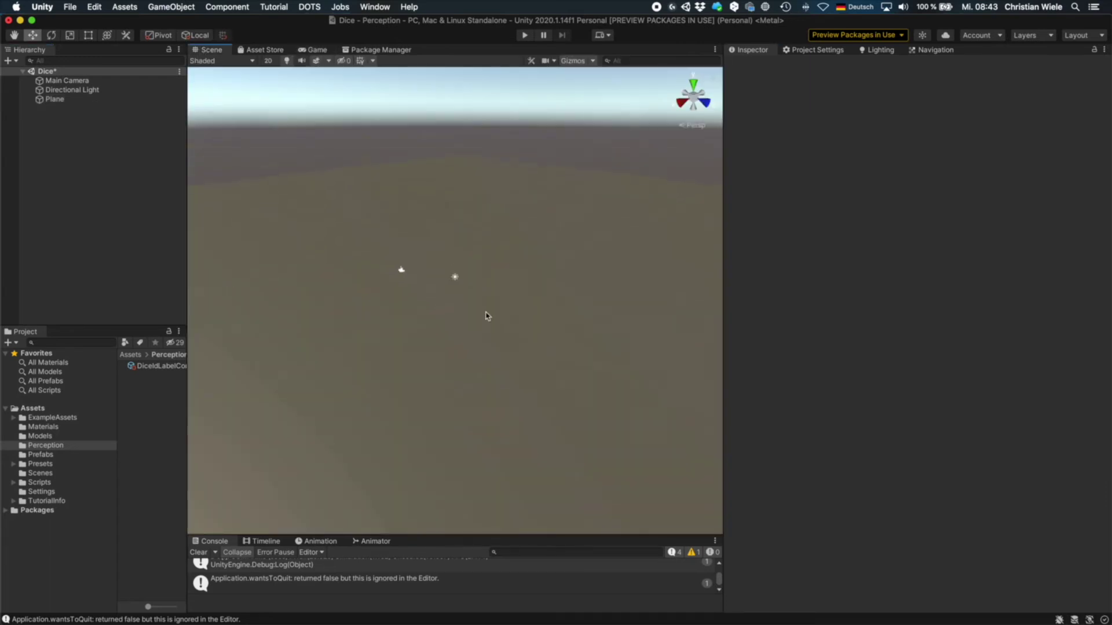
pyautogui.scroll(-2, 488, 316)
pyautogui.click(486, 315)
pyautogui.click(61, 170)
pyautogui.rightClick(61, 171)
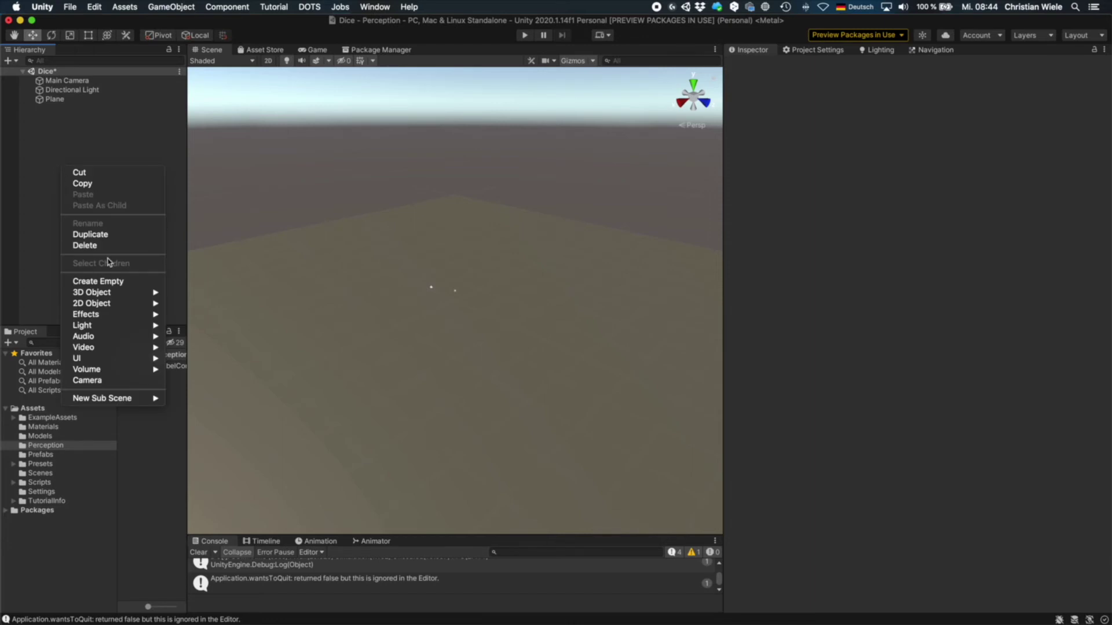
# Create an empty object and name it 'Scenario'.
pyautogui.click(108, 282)
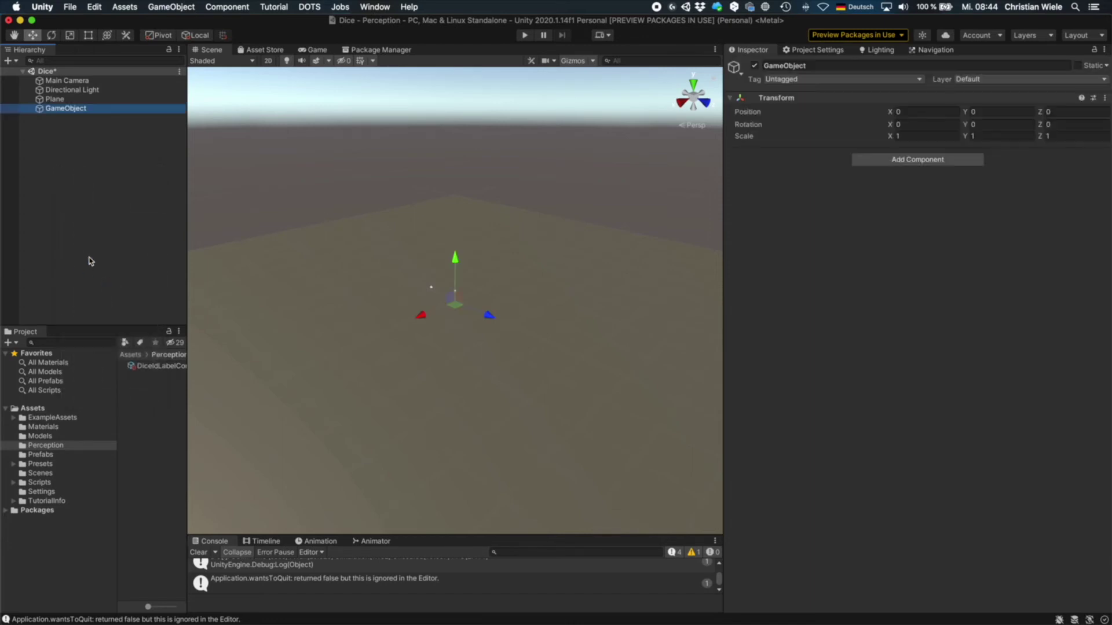
pyautogui.click(812, 64)
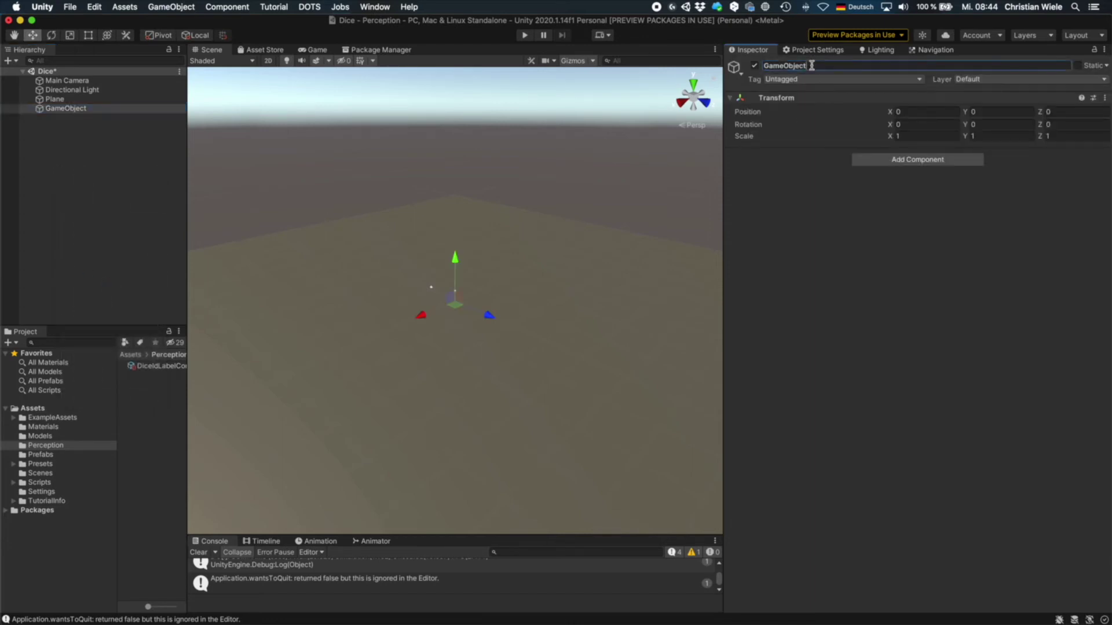
pyautogui.write('Scenario')
pyautogui.press('Return')
# Add a Fixed Length Scenario component and review its Constants showing 100 Total Iterations.
pyautogui.click(913, 164)
pyautogui.write('fixed')
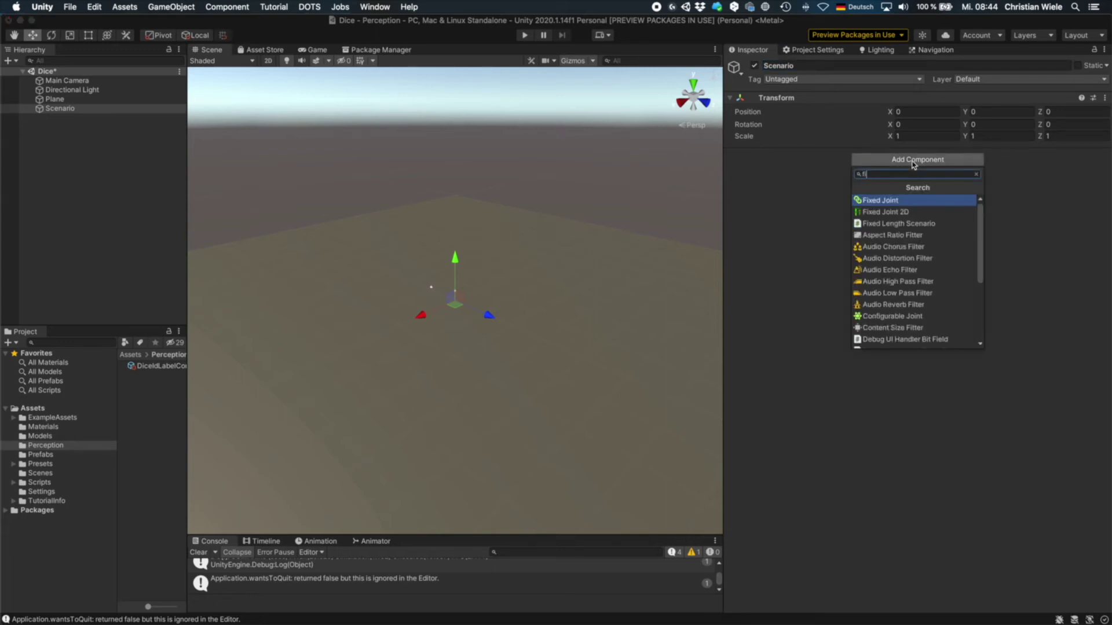
pyautogui.click(903, 224)
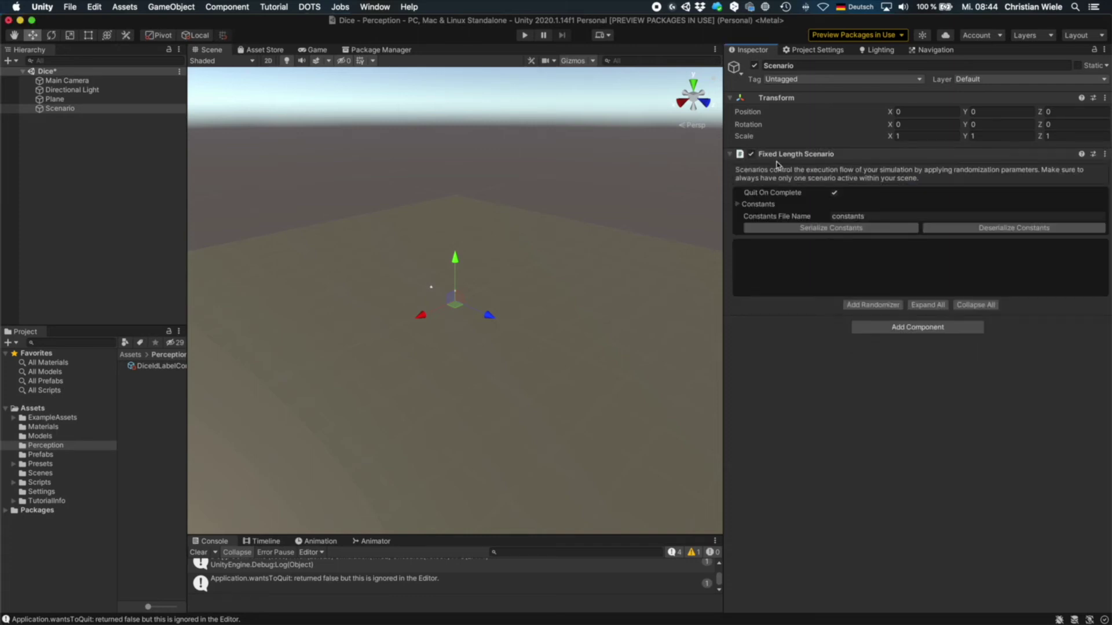
pyautogui.click(776, 206)
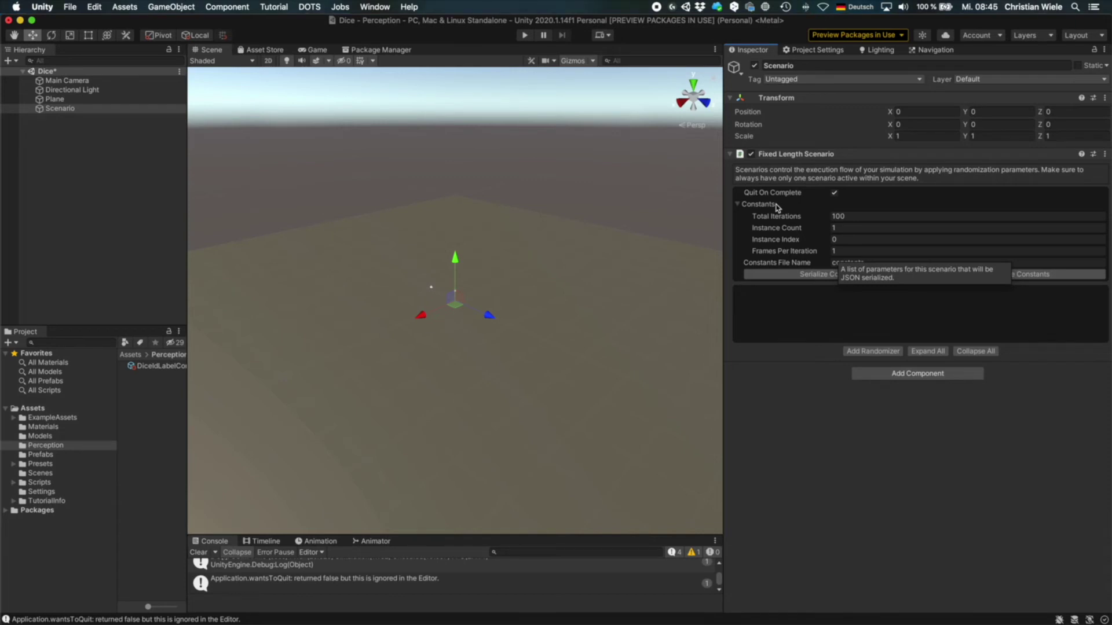
pyautogui.click(817, 218)
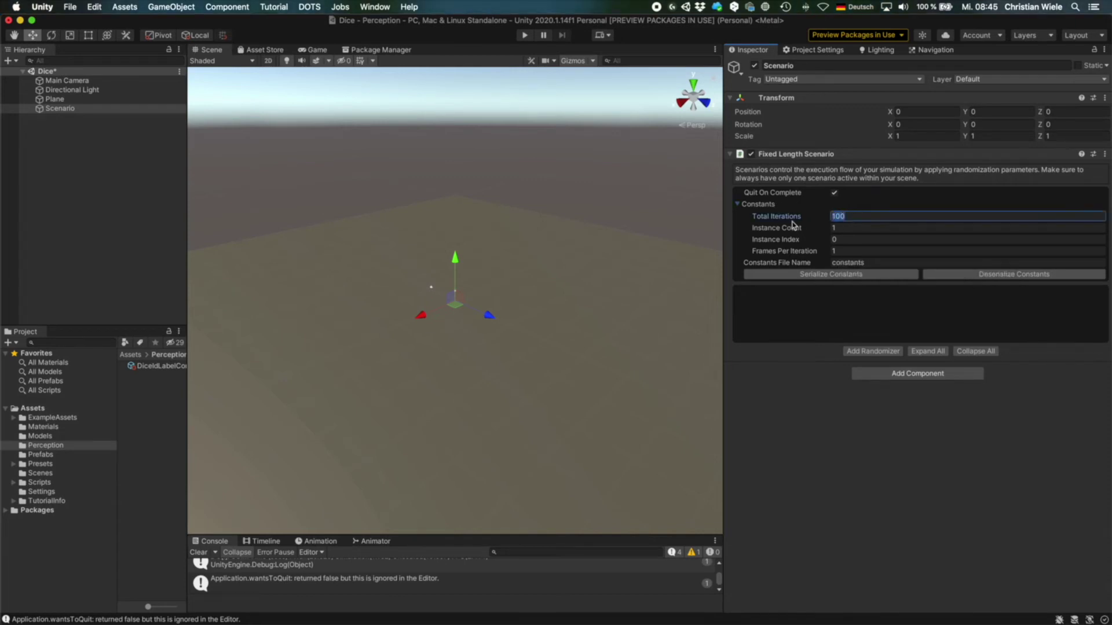
pyautogui.click(857, 217)
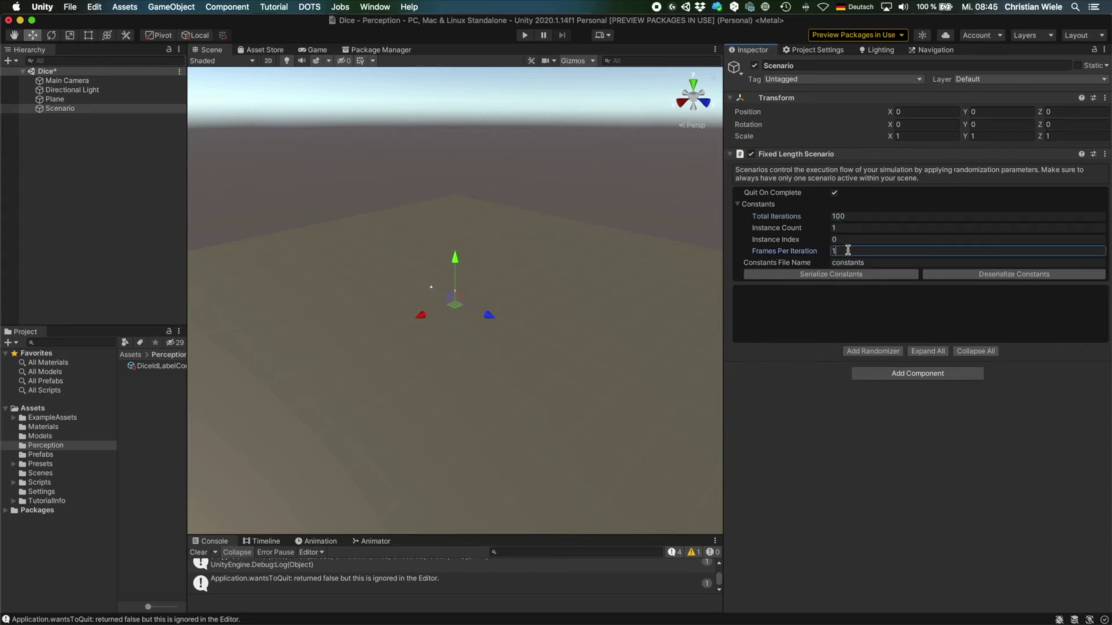
pyautogui.press('Return')
pyautogui.click(38, 455)
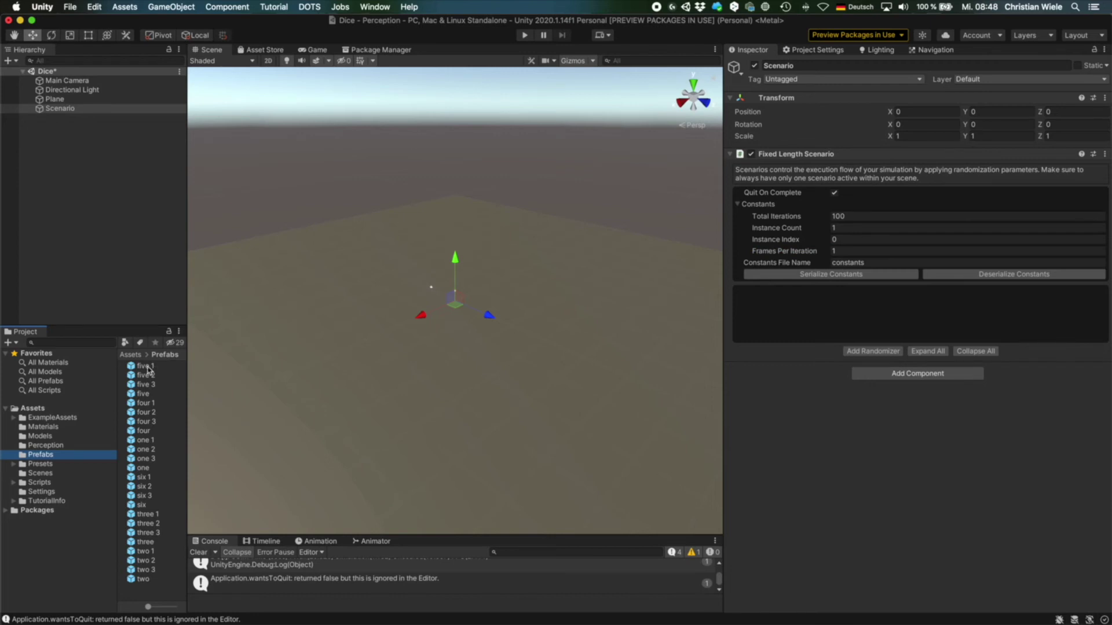
# Drag the 'five 1' dice prefab into the scene and frame it in view.
pyautogui.click(148, 367)
pyautogui.moveTo(156, 369); pyautogui.dragTo(61, 176)
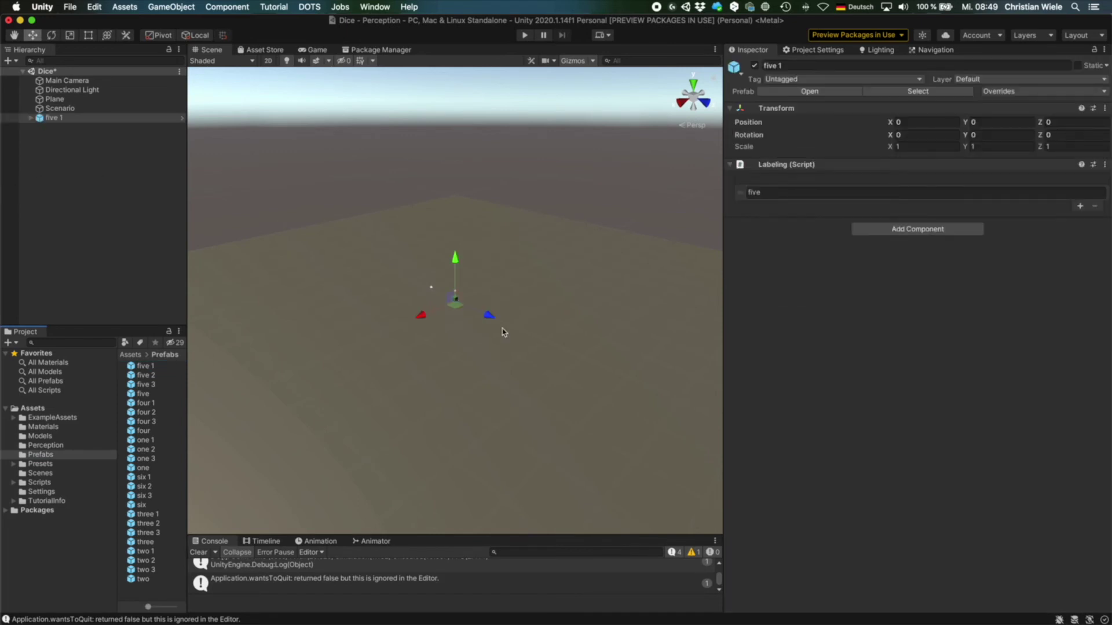
pyautogui.press('f')
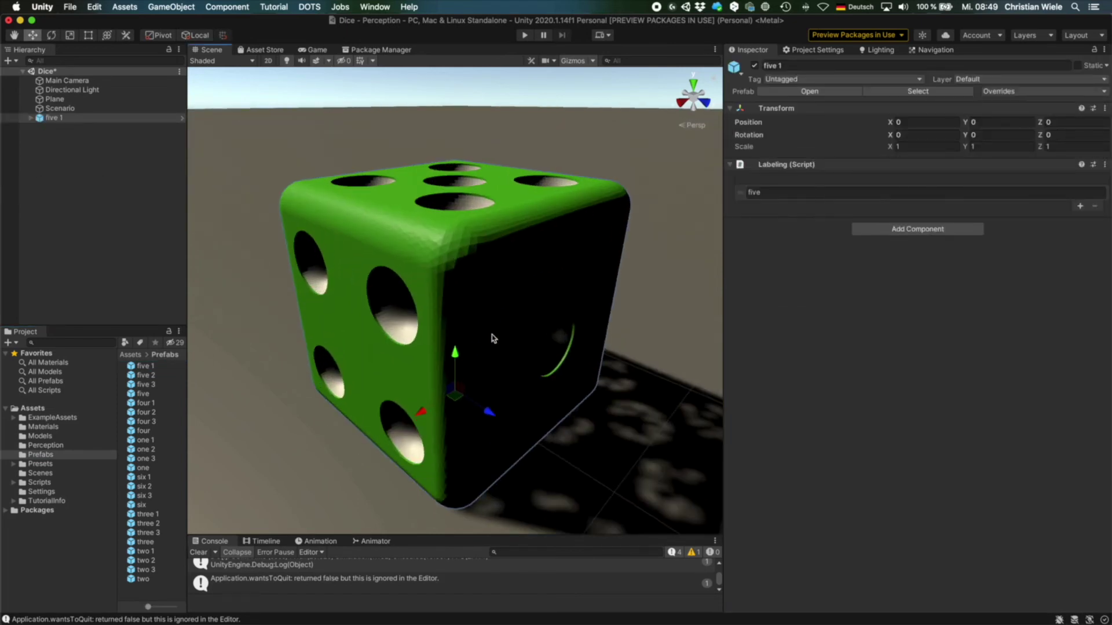
pyautogui.scroll(-5, 492, 338)
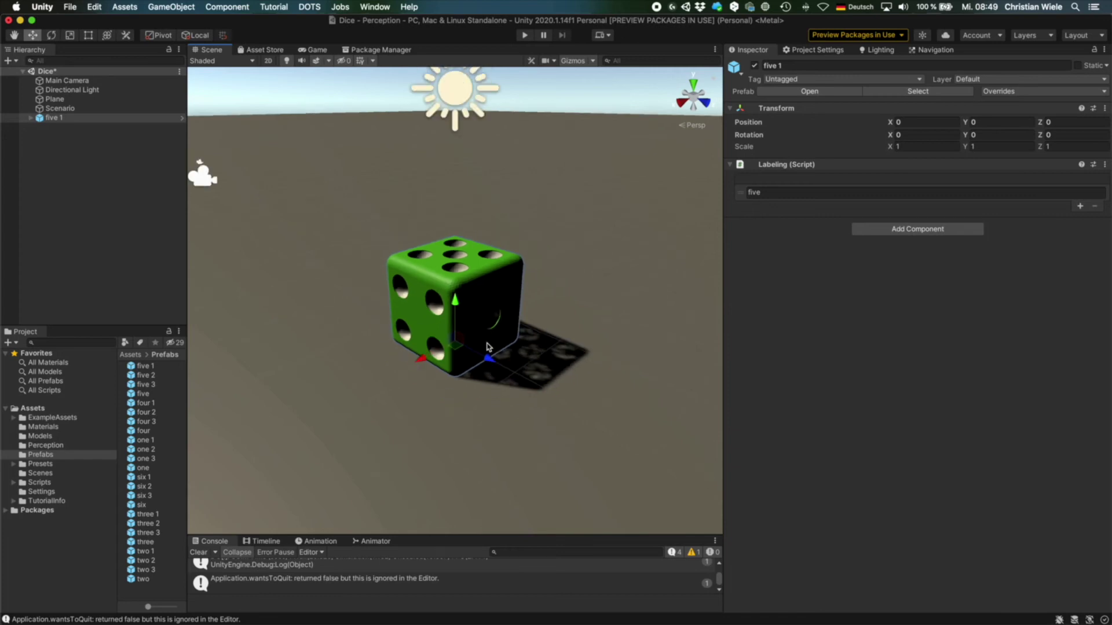
# Expand 'five 1' to see its Dice2 child and confirm its Labeling reads 'five'.
pyautogui.click(60, 122)
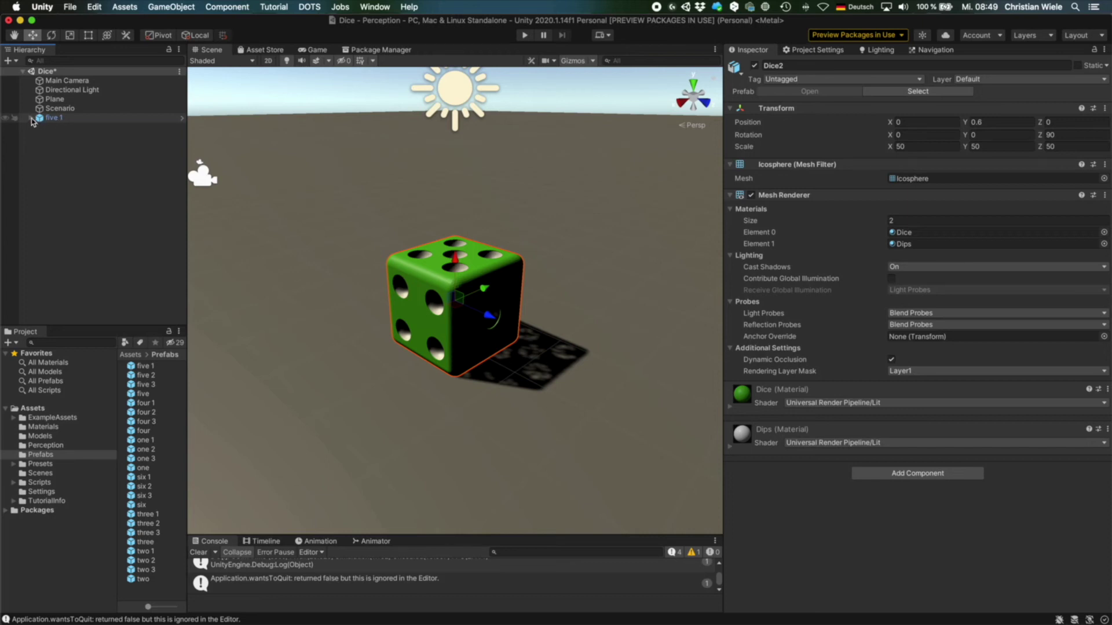
pyautogui.click(31, 119)
pyautogui.click(68, 131)
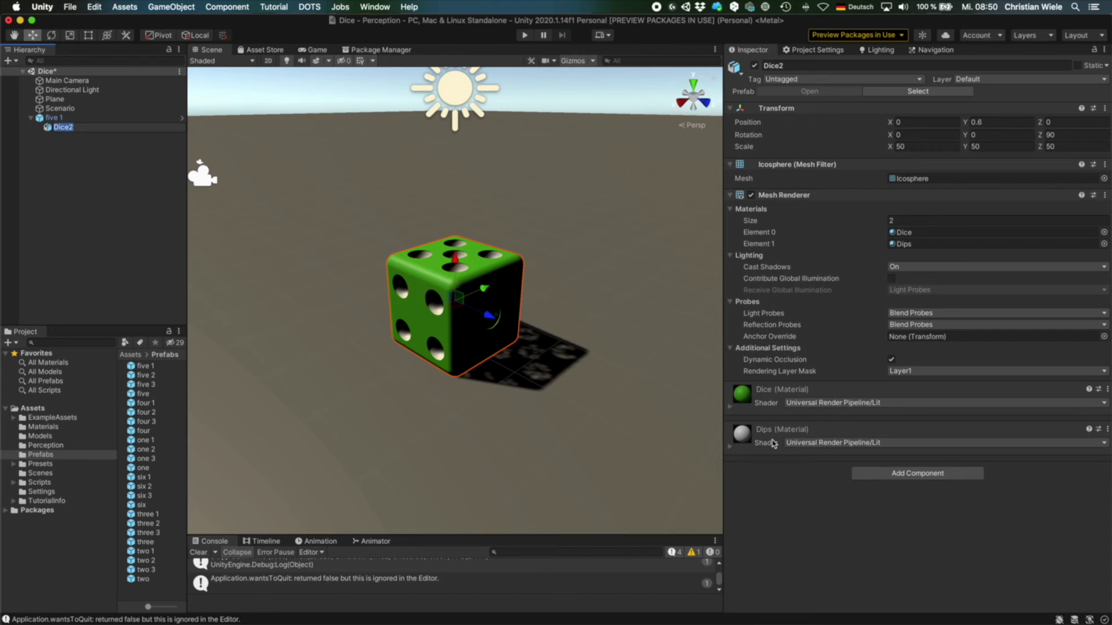
pyautogui.click(53, 119)
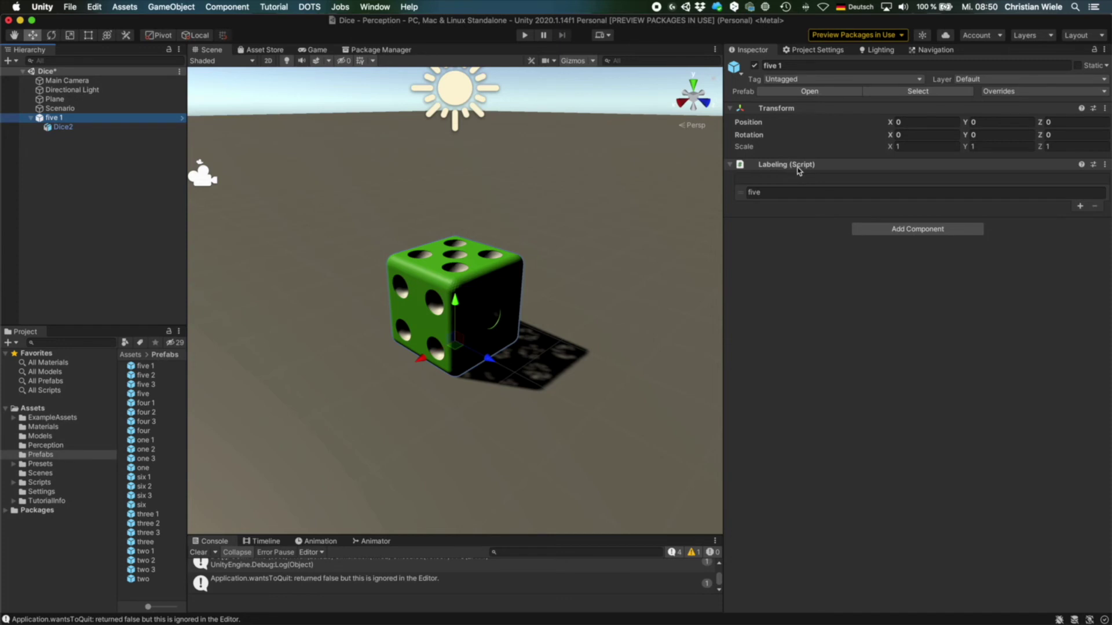
pyautogui.click(770, 192)
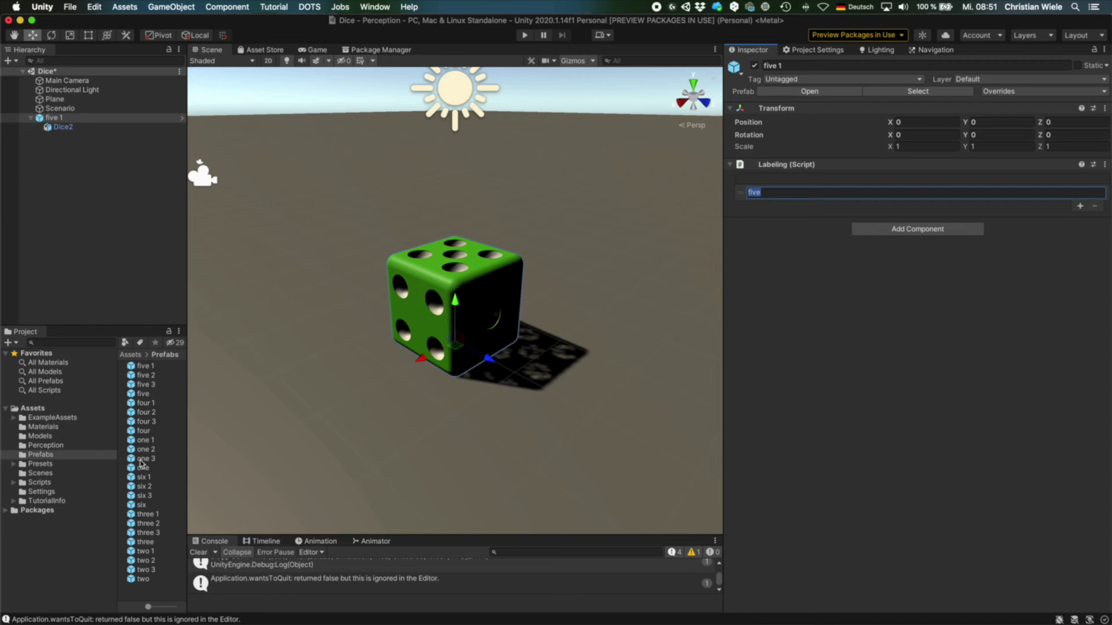
# Check DiceIdLabelConfig maps ids 1–6 to labels one–six, then reselect 'five 1'.
pyautogui.click(46, 445)
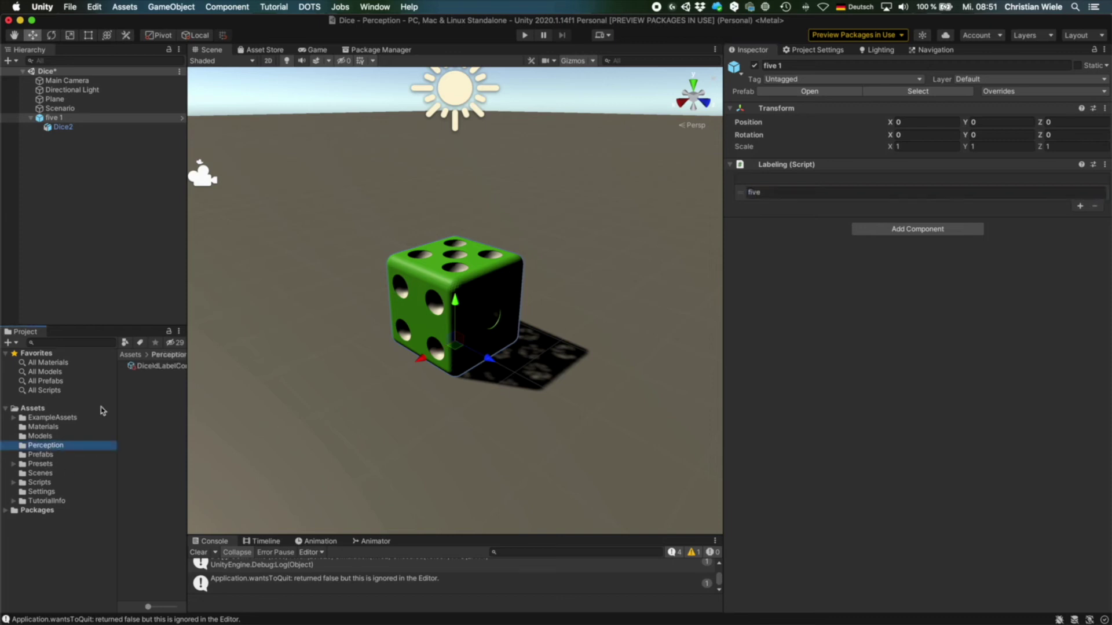
pyautogui.click(158, 366)
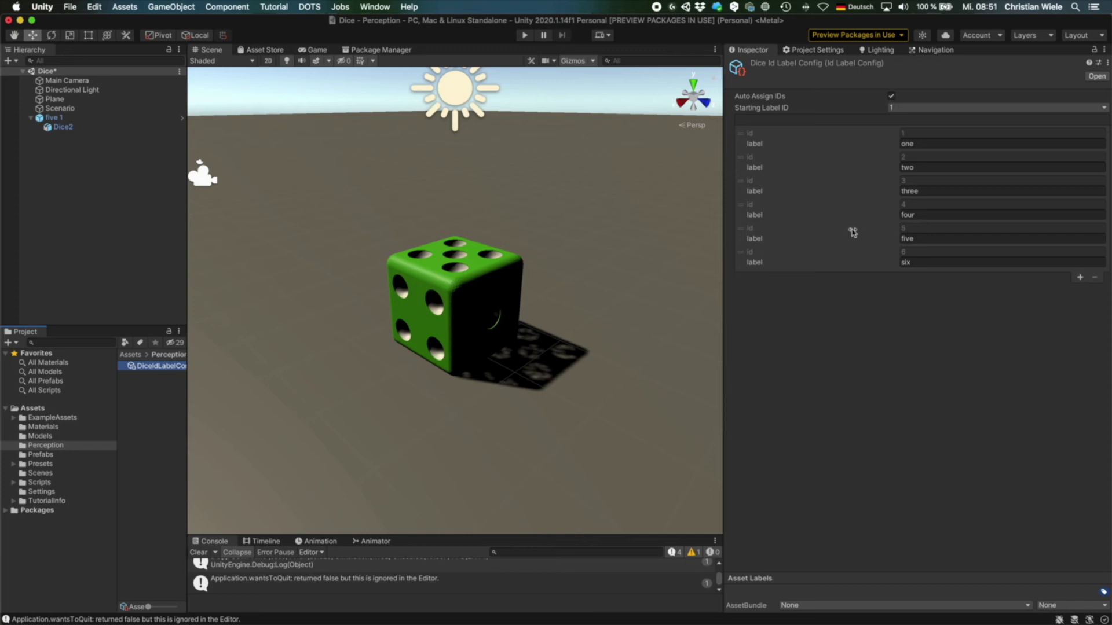
pyautogui.click(55, 118)
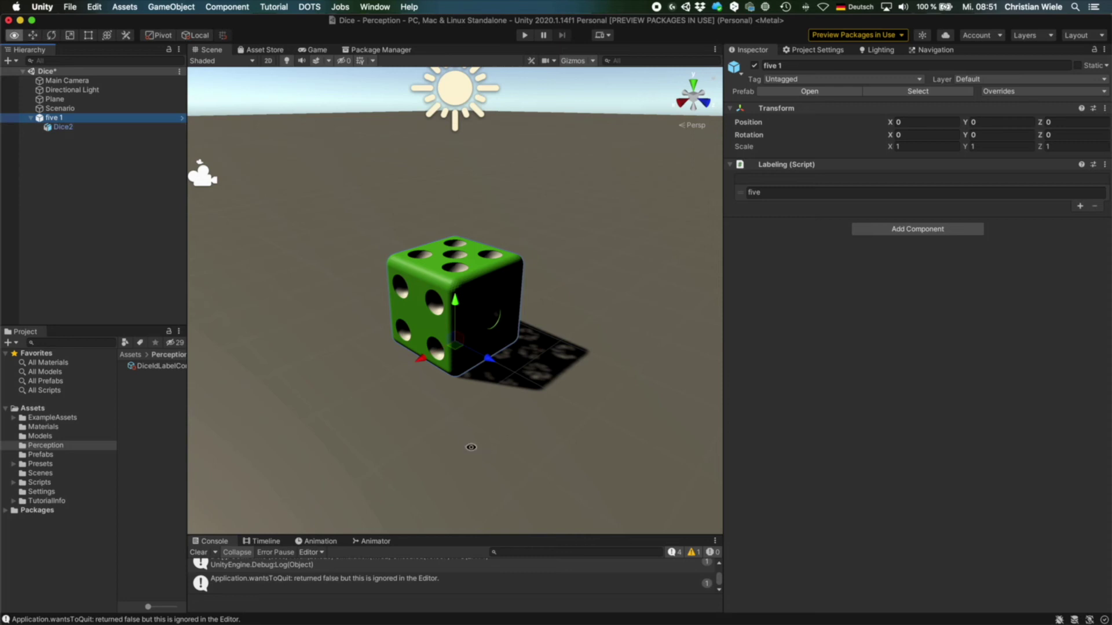
# Orbit to face the die and scale 'five 1' uniformly with the scale tool.
pyautogui.keyDown('alt'); pyautogui.moveTo(490, 457); pyautogui.dragTo(554, 380); pyautogui.keyUp('alt')
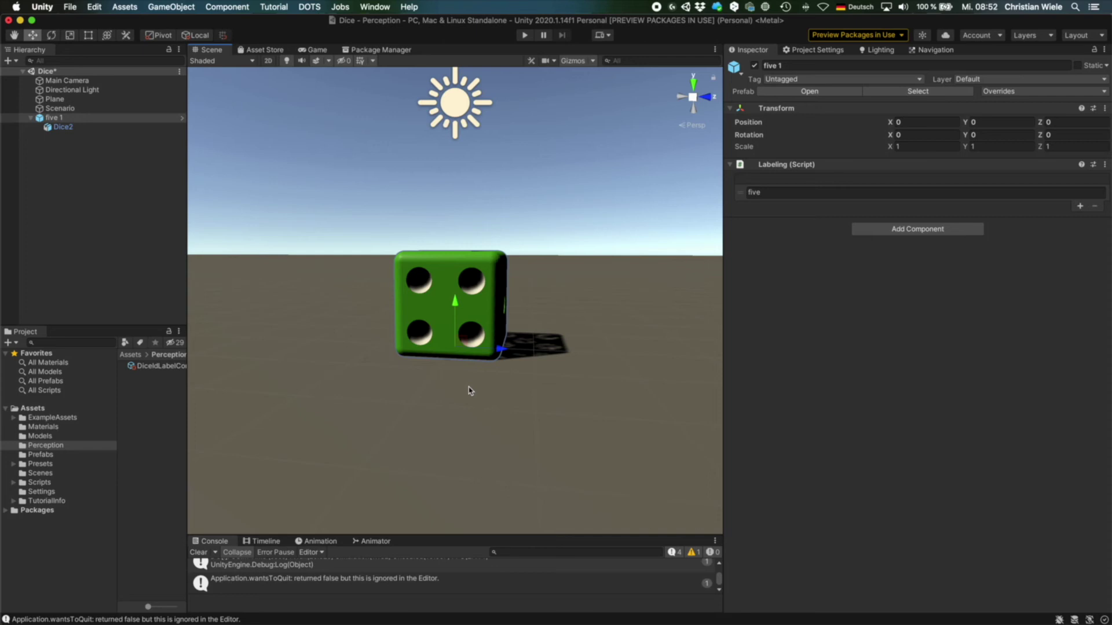
pyautogui.press('r')
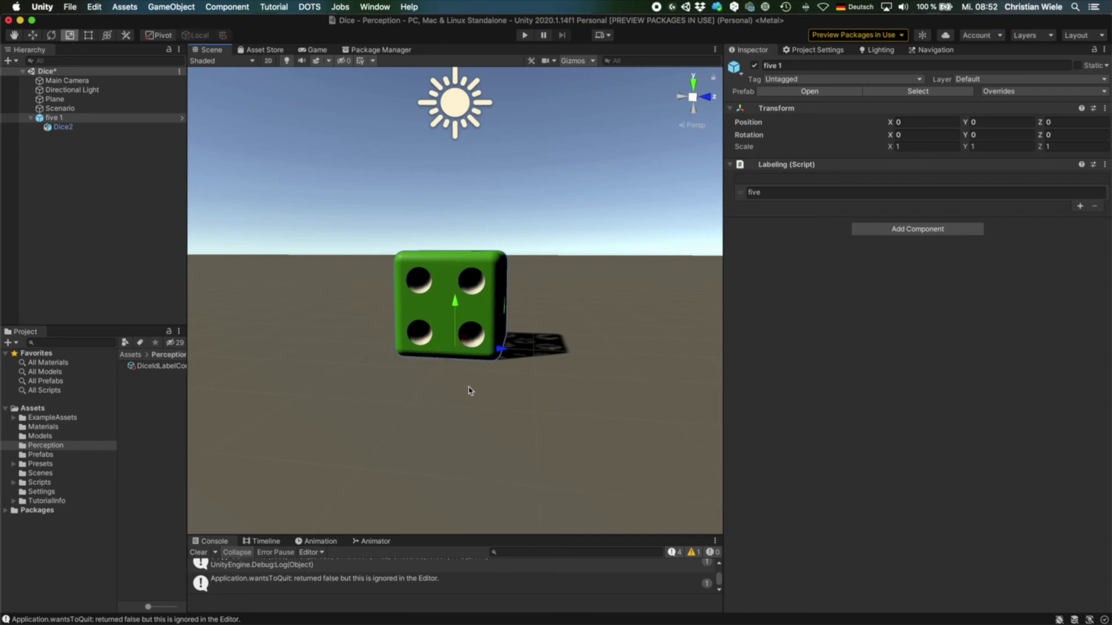
pyautogui.moveTo(454, 349)
pyautogui.mouseDown()
pyautogui.moveTo(431, 352)
pyautogui.moveTo(481, 346)
pyautogui.moveTo(447, 348)
pyautogui.moveTo(465, 349)
pyautogui.mouseUp()
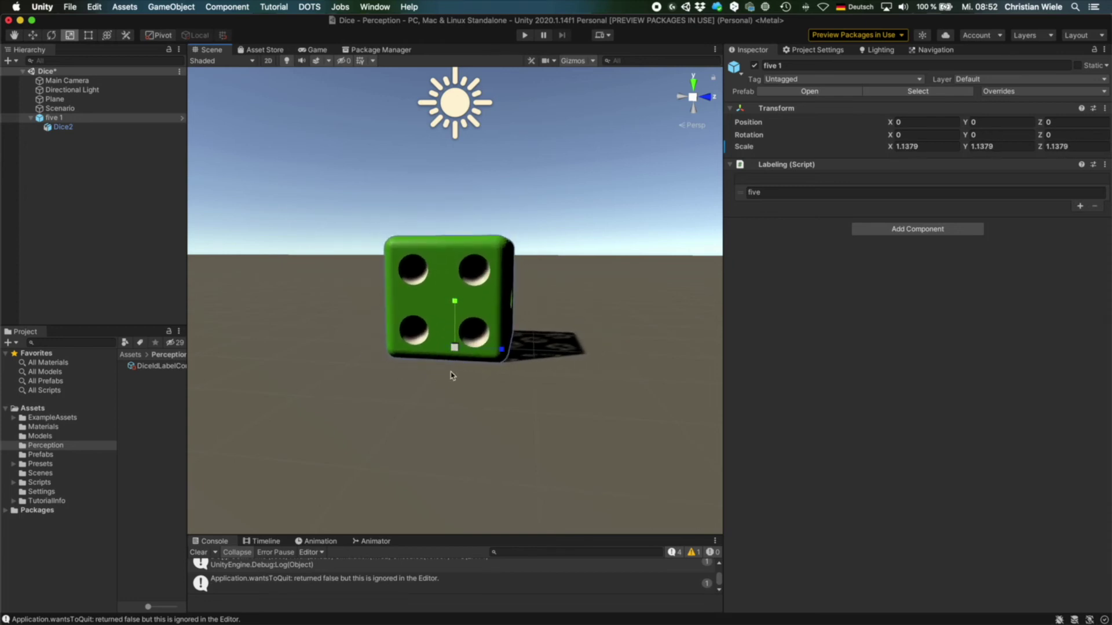
# Drag extra five dice prefabs into the scene, then delete them, leaving 'five 1' alone.
pyautogui.click(41, 455)
pyautogui.moveTo(144, 376); pyautogui.dragTo(636, 440)
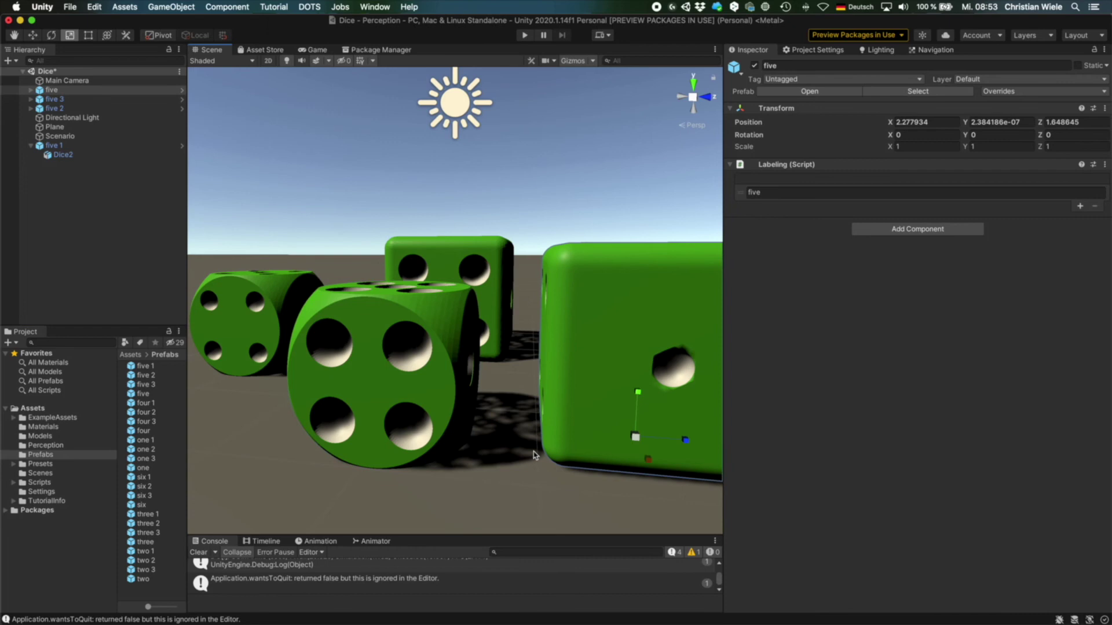
pyautogui.scroll(-5, 516, 467)
pyautogui.keyDown('shift'); pyautogui.click(103, 109); pyautogui.keyUp('shift')
pyautogui.rightClick(103, 95)
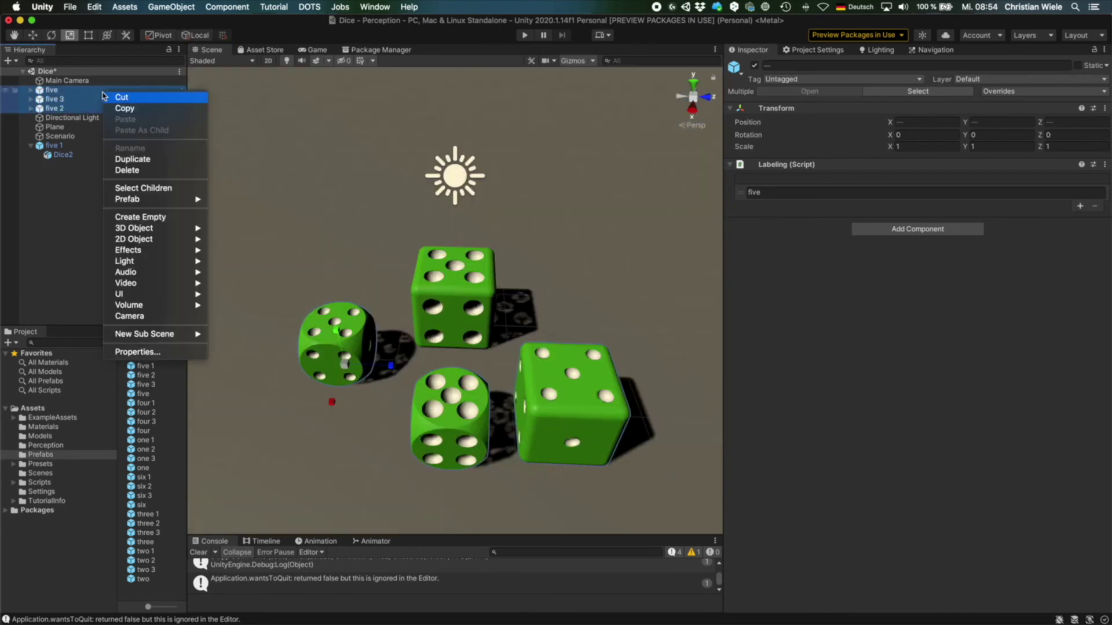
pyautogui.click(128, 166)
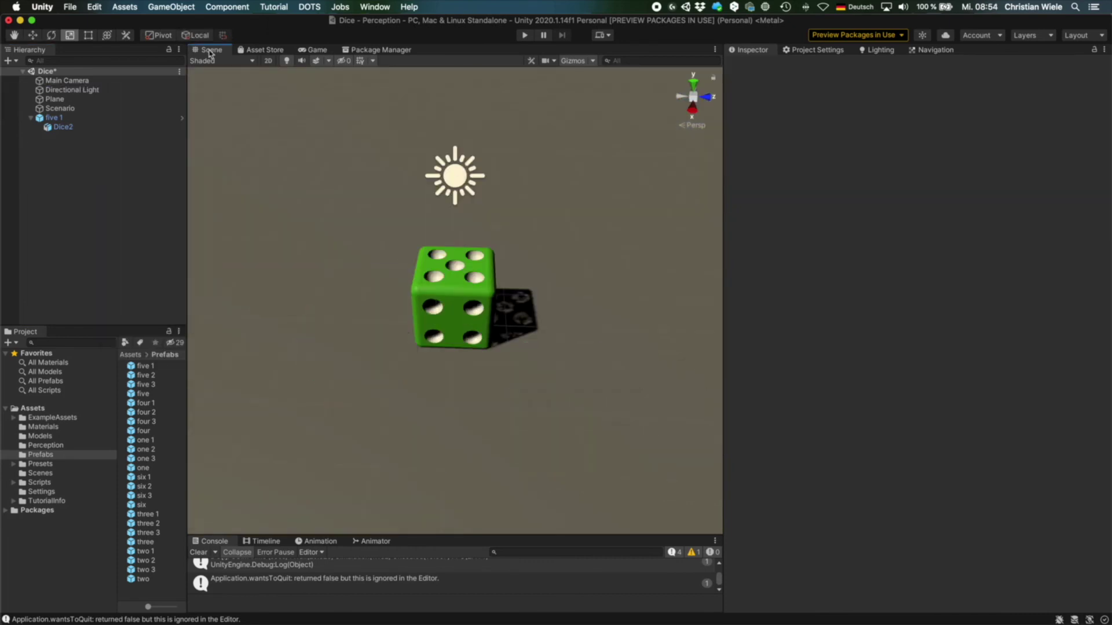
# Frame the die from above and align Main Camera to the view (X 2.45, Y 5.82, 64.8° tilt).
pyautogui.click(315, 50)
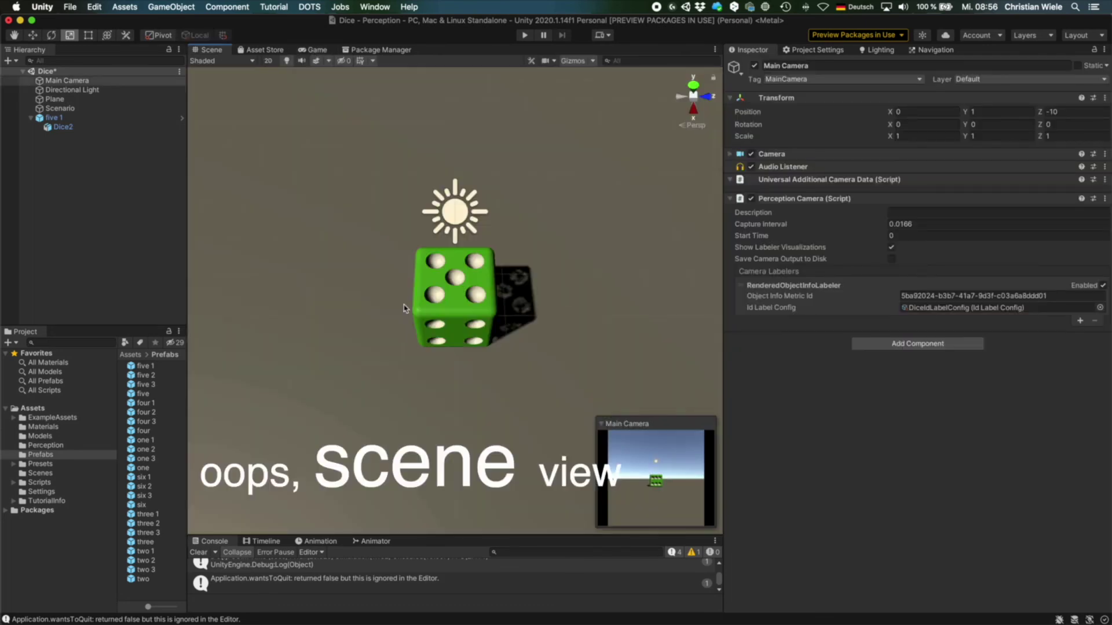
pyautogui.keyDown('alt'); pyautogui.moveTo(385, 325); pyautogui.dragTo(384, 339); pyautogui.keyUp('alt')
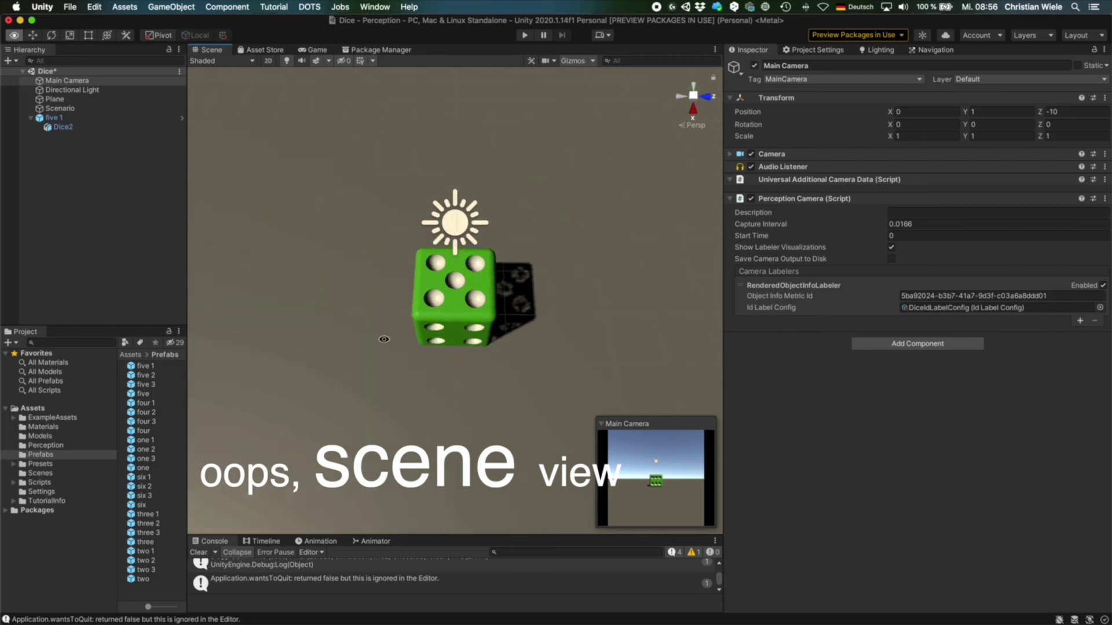
pyautogui.scroll(3, 397, 346)
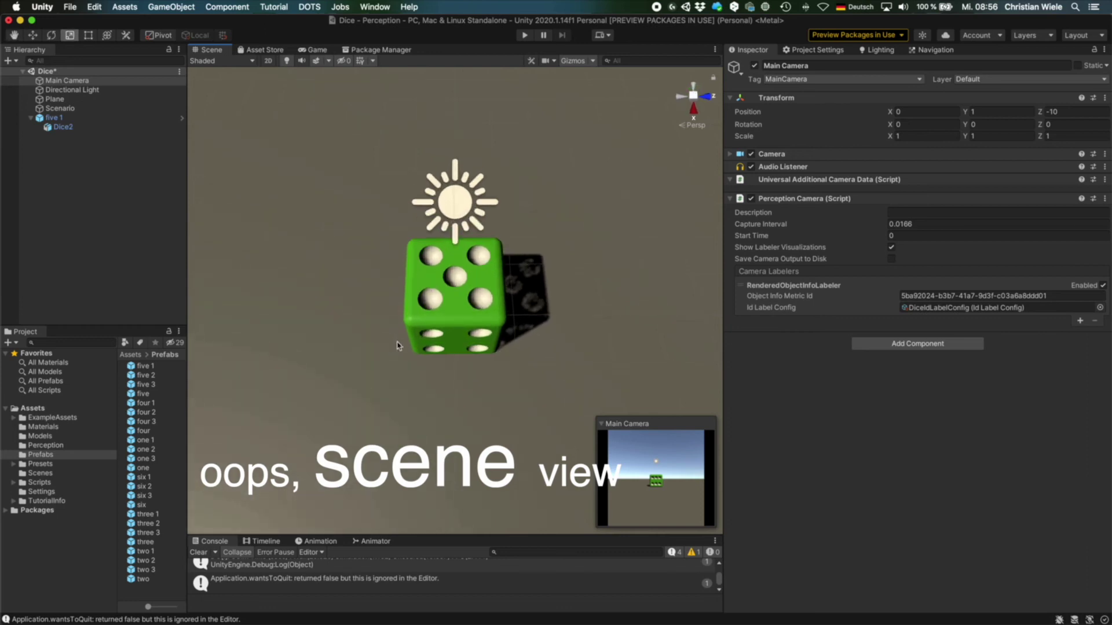
pyautogui.scroll(1, 397, 346)
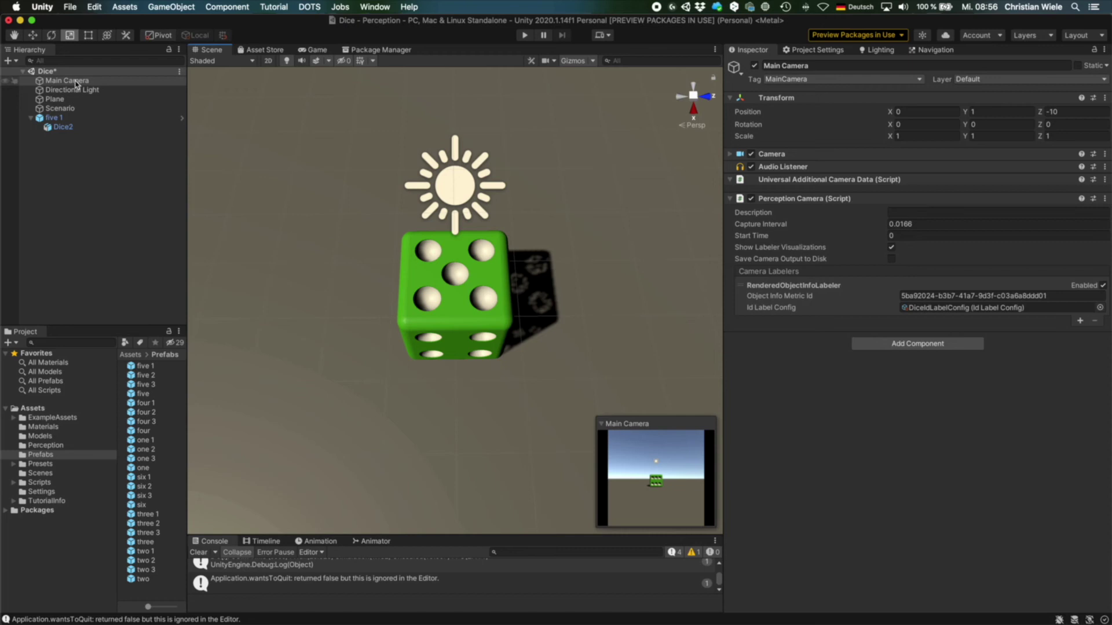
pyautogui.click(75, 82)
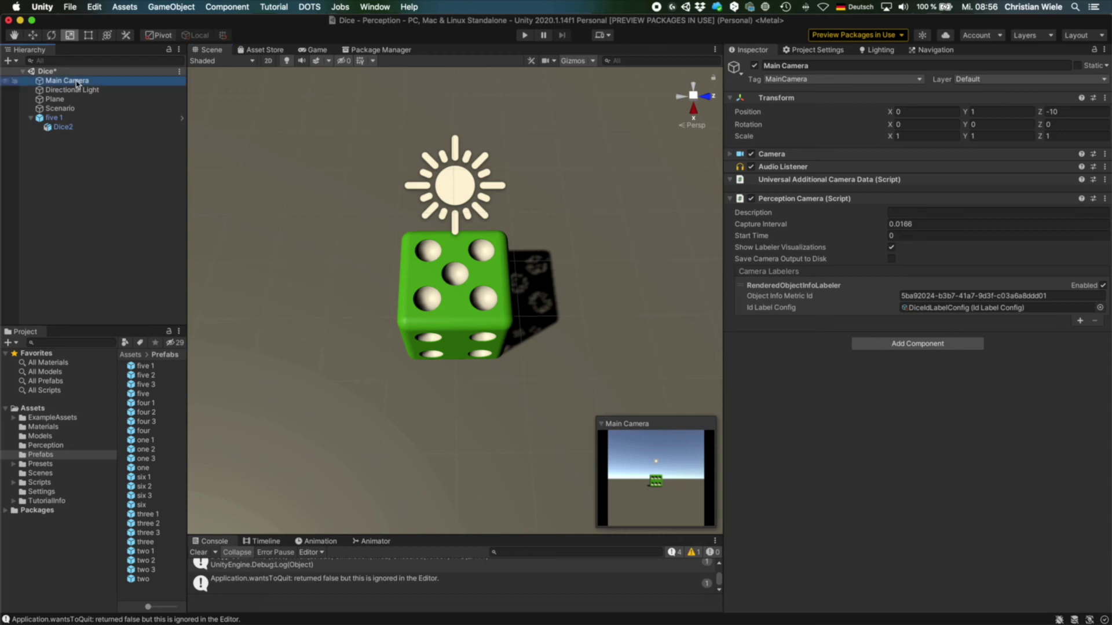
pyautogui.click(162, 7)
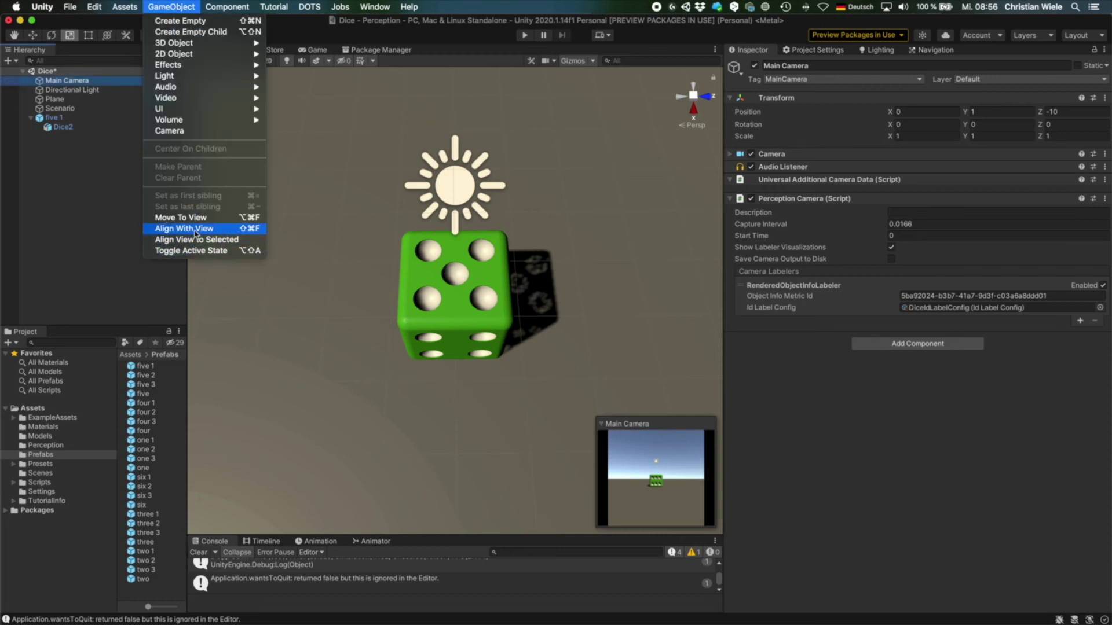
pyautogui.click(195, 230)
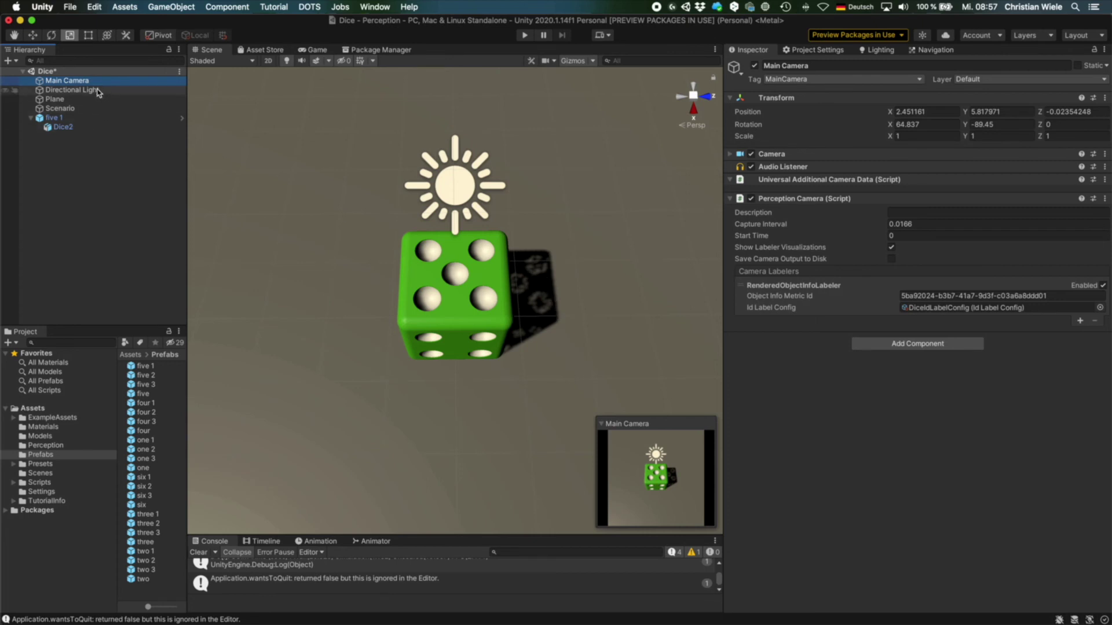
pyautogui.click(81, 91)
# Set the Directional Light's shadow bias to Custom and lower Normal bias to about 0.06.
pyautogui.click(943, 275)
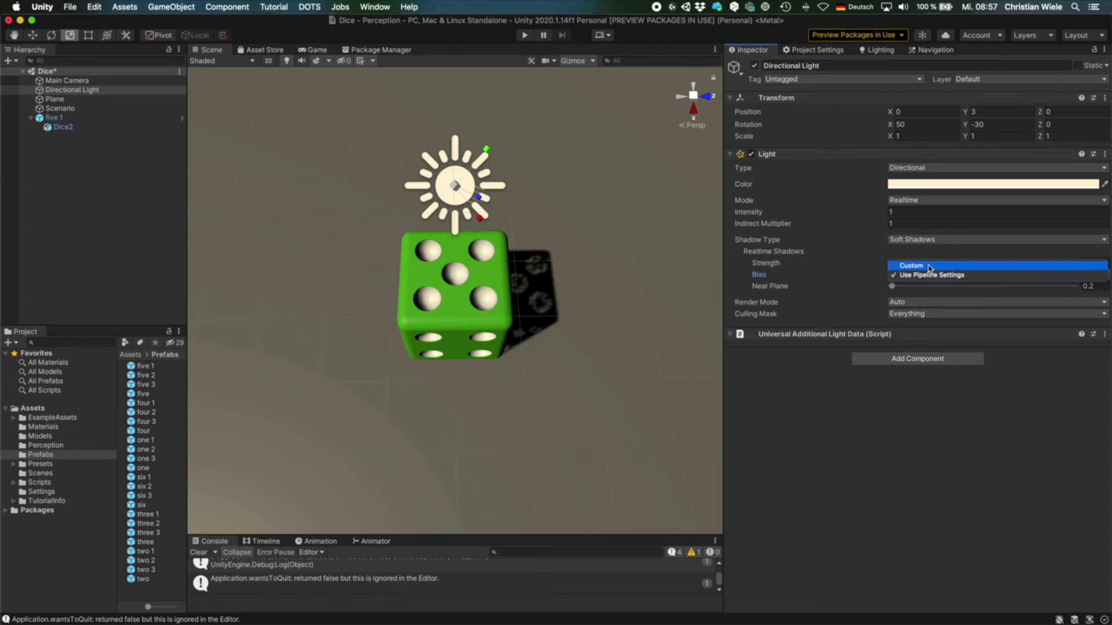
pyautogui.click(928, 266)
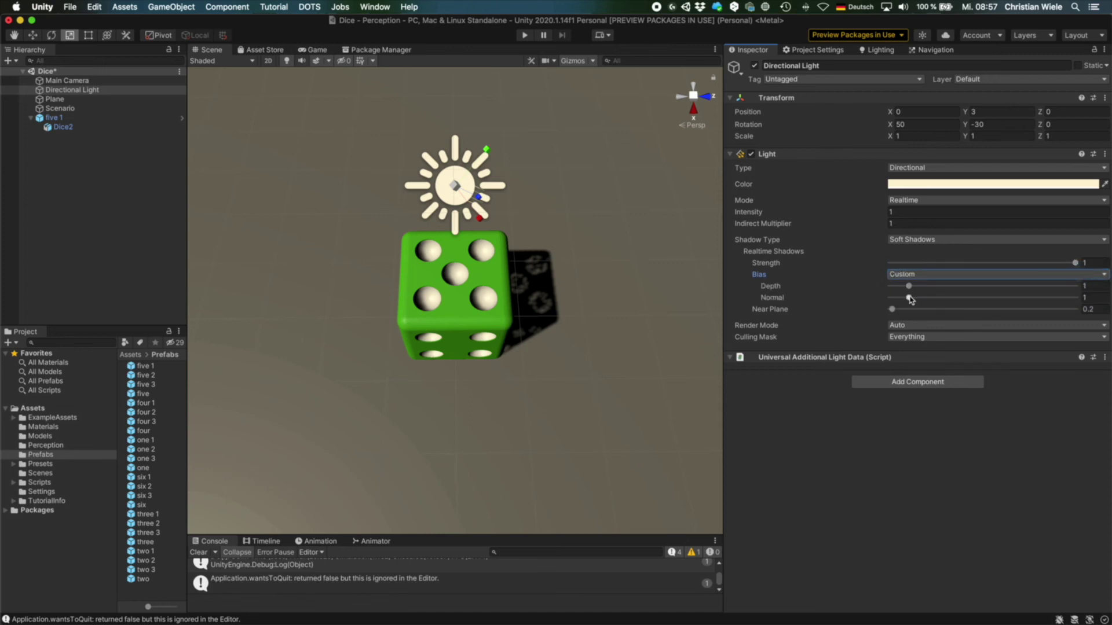
pyautogui.moveTo(909, 301)
pyautogui.mouseDown()
pyautogui.moveTo(891, 301)
pyautogui.moveTo(926, 289)
pyautogui.mouseUp()
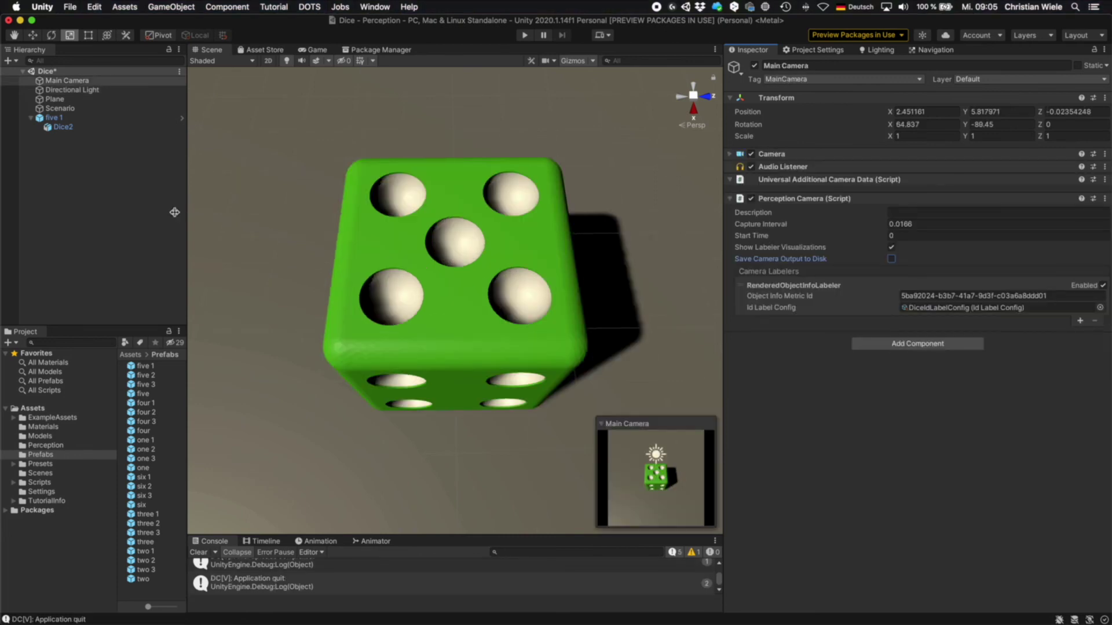
# Enable Save Camera Output to Disk, set Scenario Total Iterations to 5, and play the test run.
pyautogui.click(96, 82)
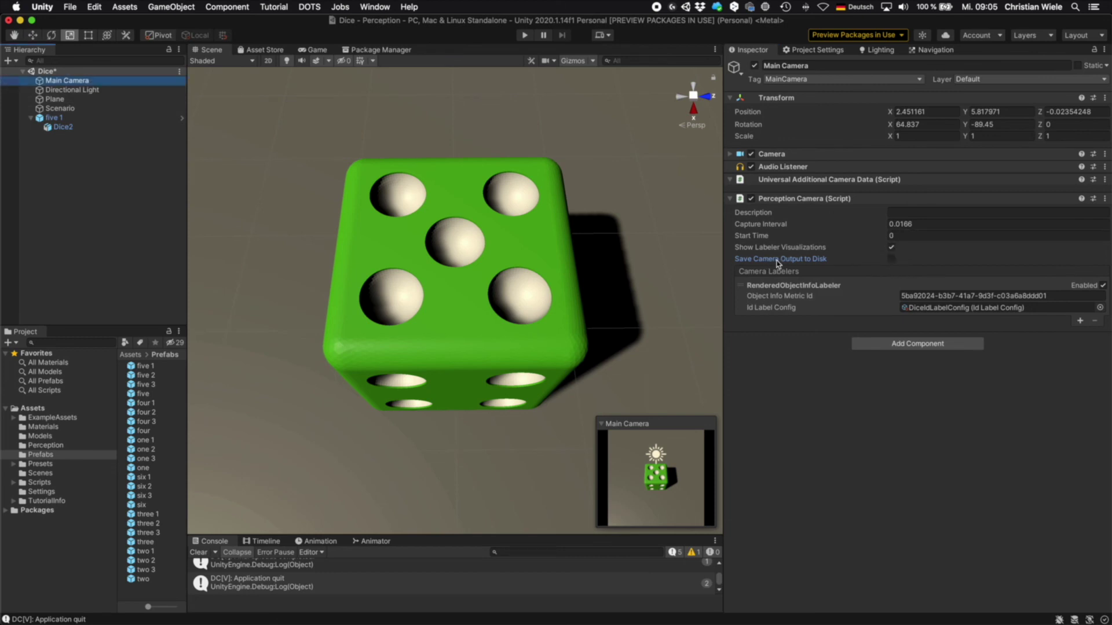
pyautogui.click(892, 259)
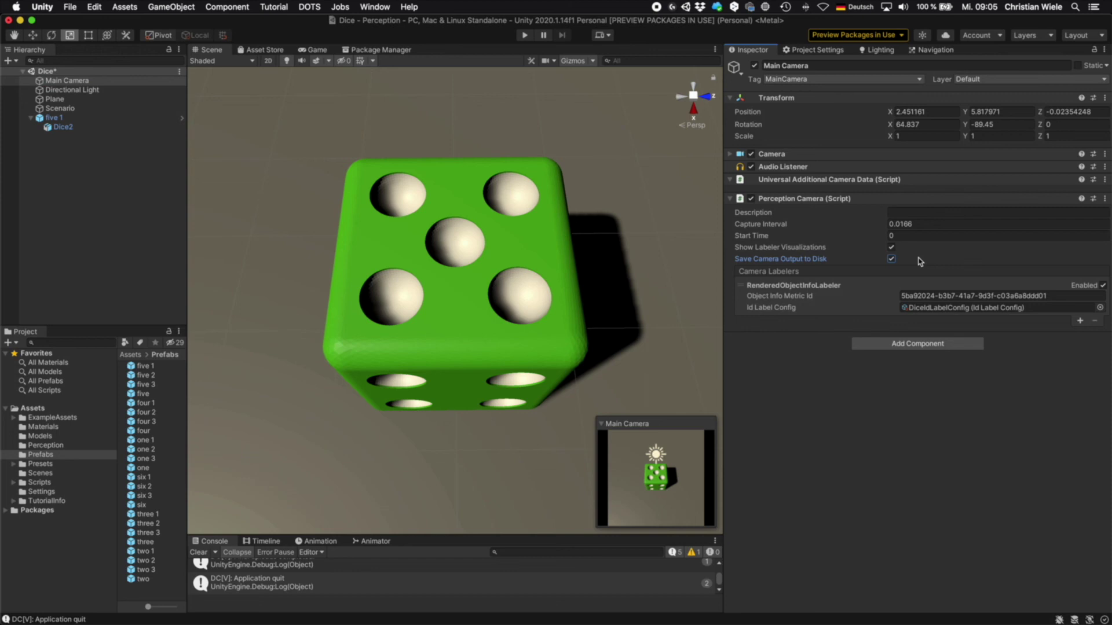
pyautogui.click(63, 110)
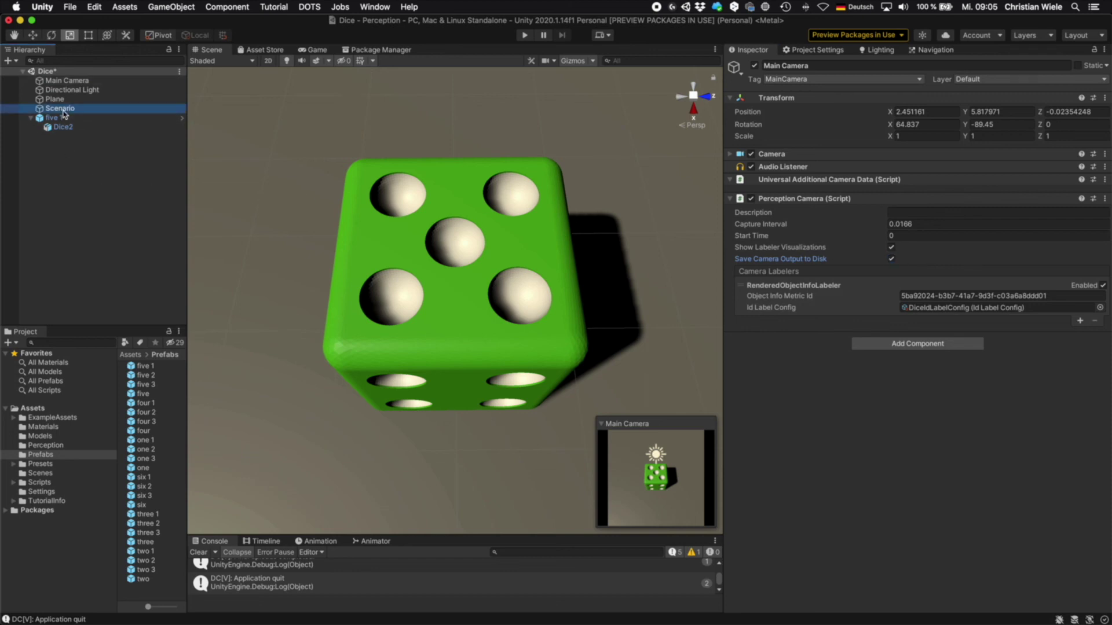
pyautogui.click(870, 215)
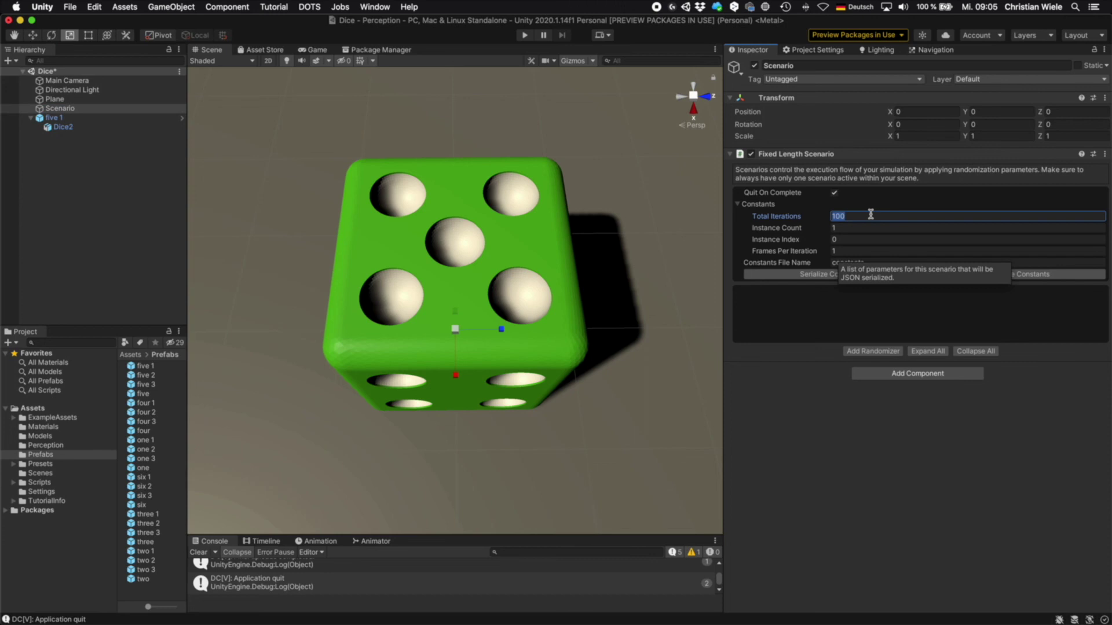
pyautogui.write('5')
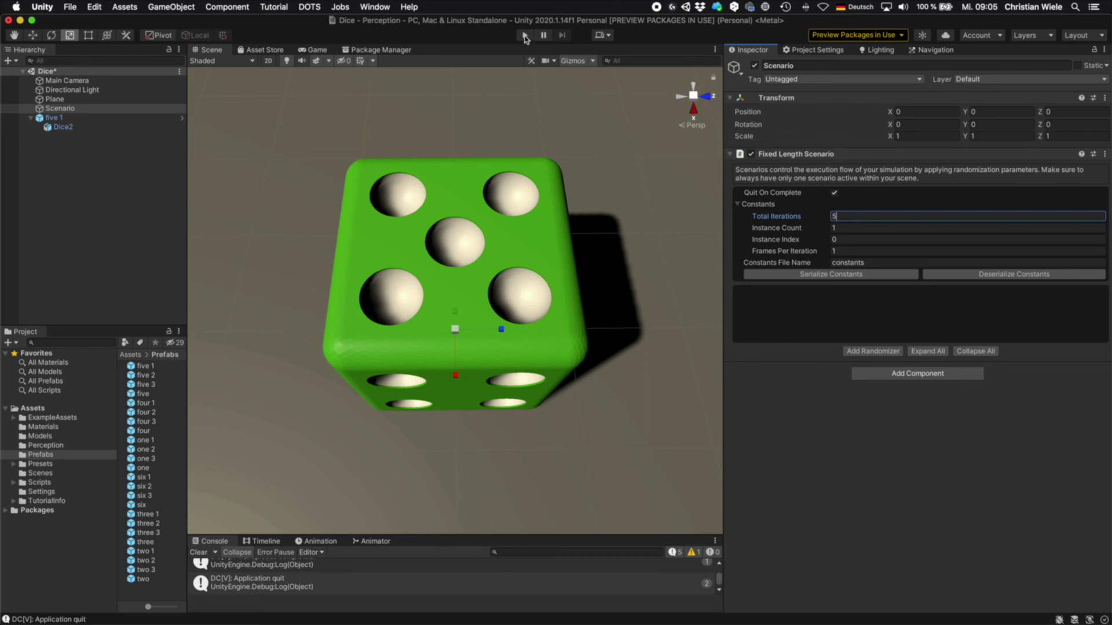
pyautogui.click(525, 36)
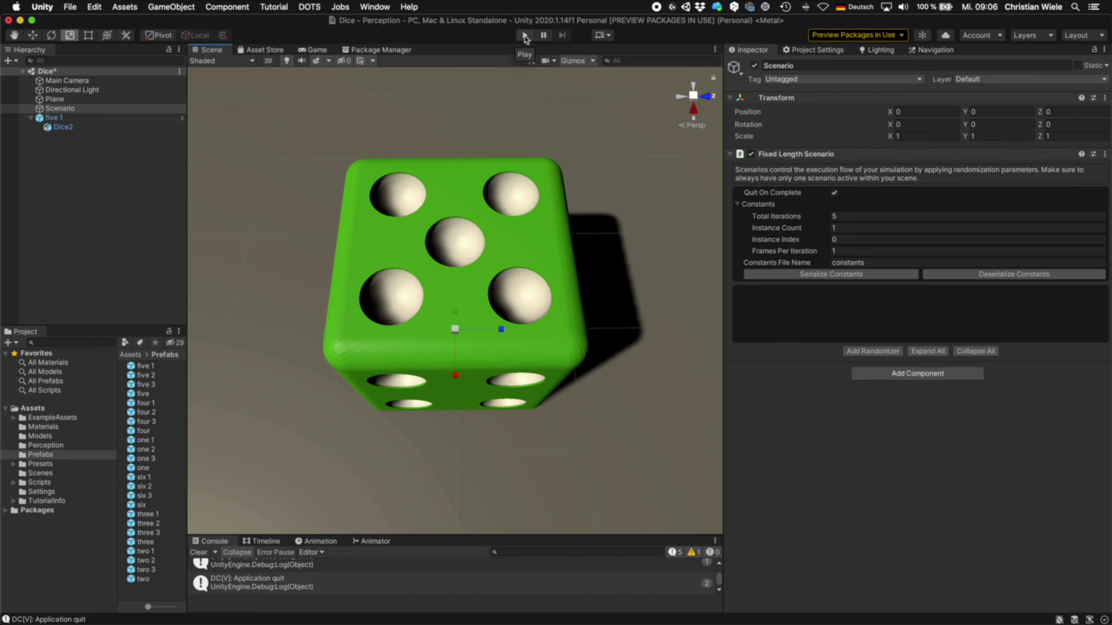
# Navigate from Library through Application Support and DefaultCompany to the Perception output folder.
pyautogui.click(525, 36)
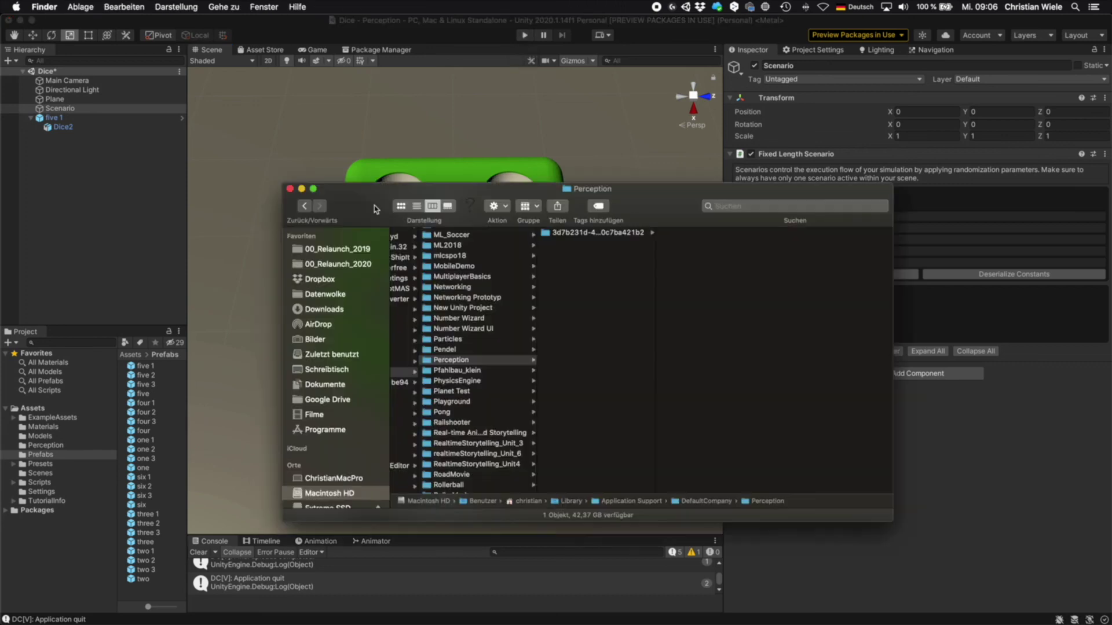
pyautogui.click(224, 7)
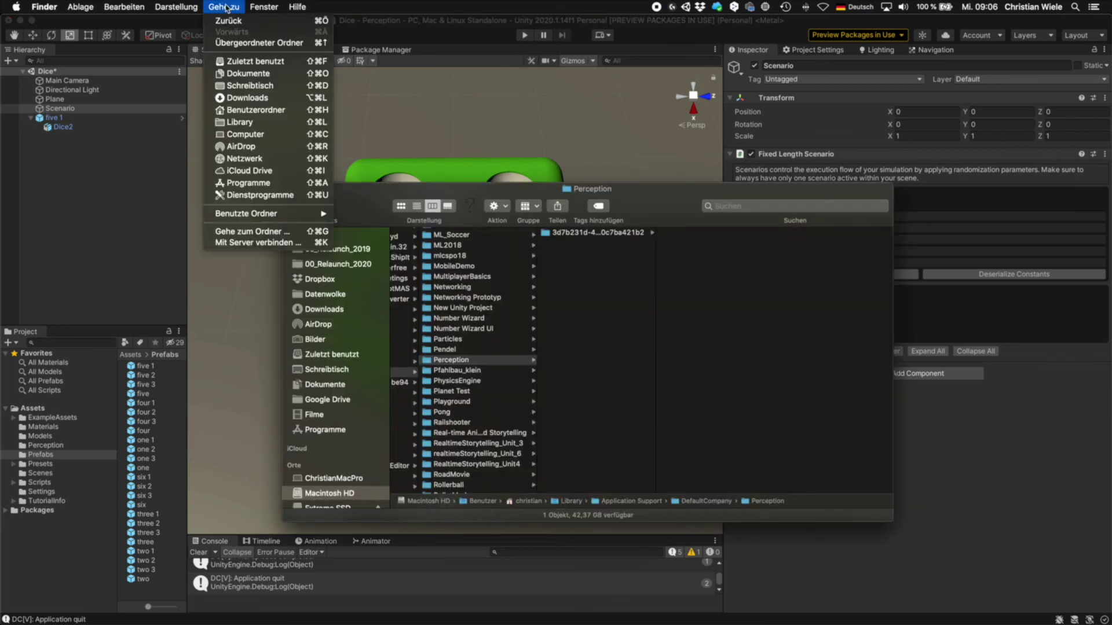
pyautogui.click(245, 124)
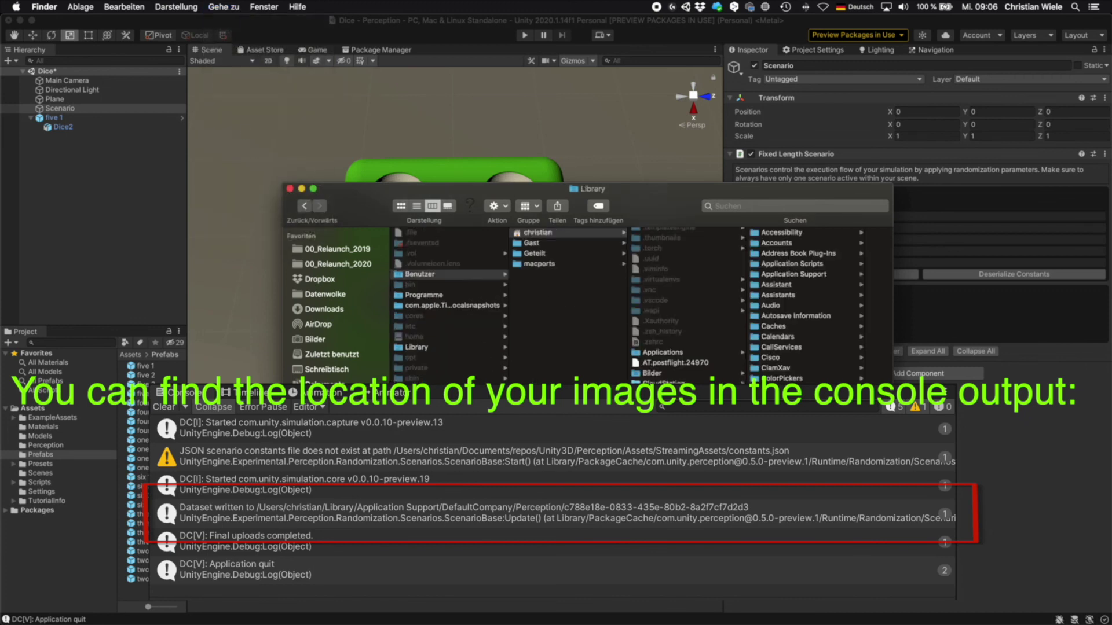
pyautogui.click(806, 275)
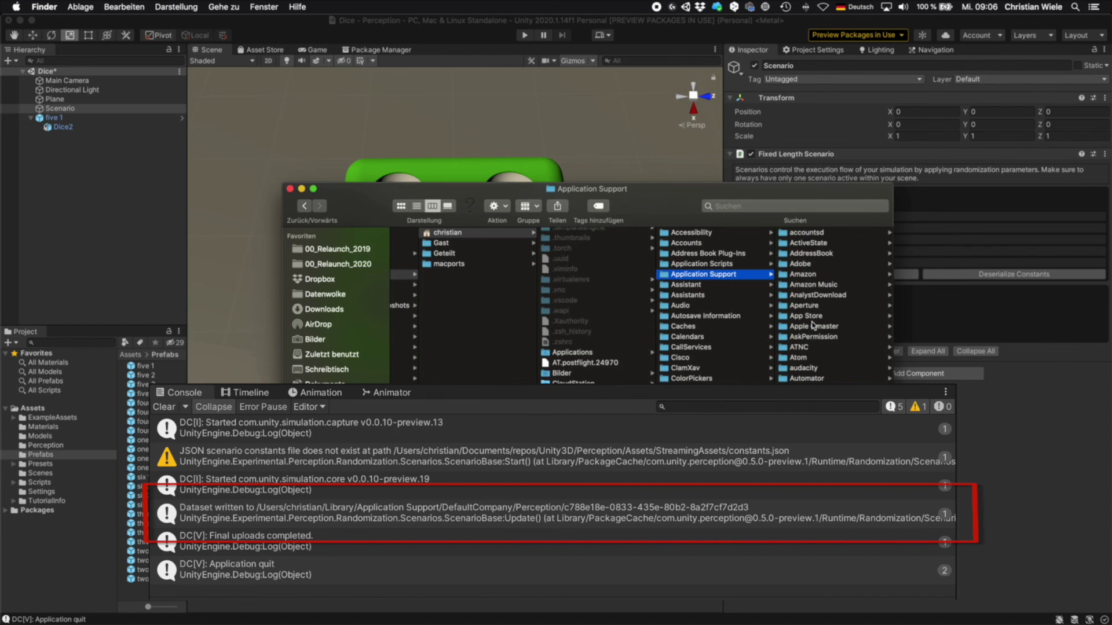
pyautogui.scroll(-15, 813, 325)
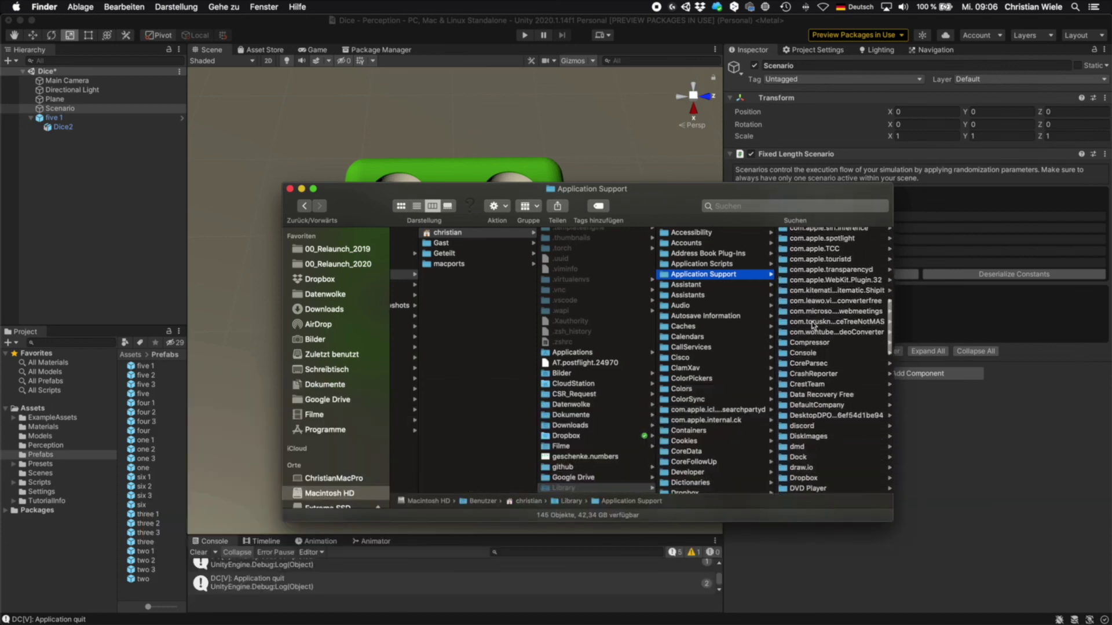
pyautogui.scroll(-3, 813, 326)
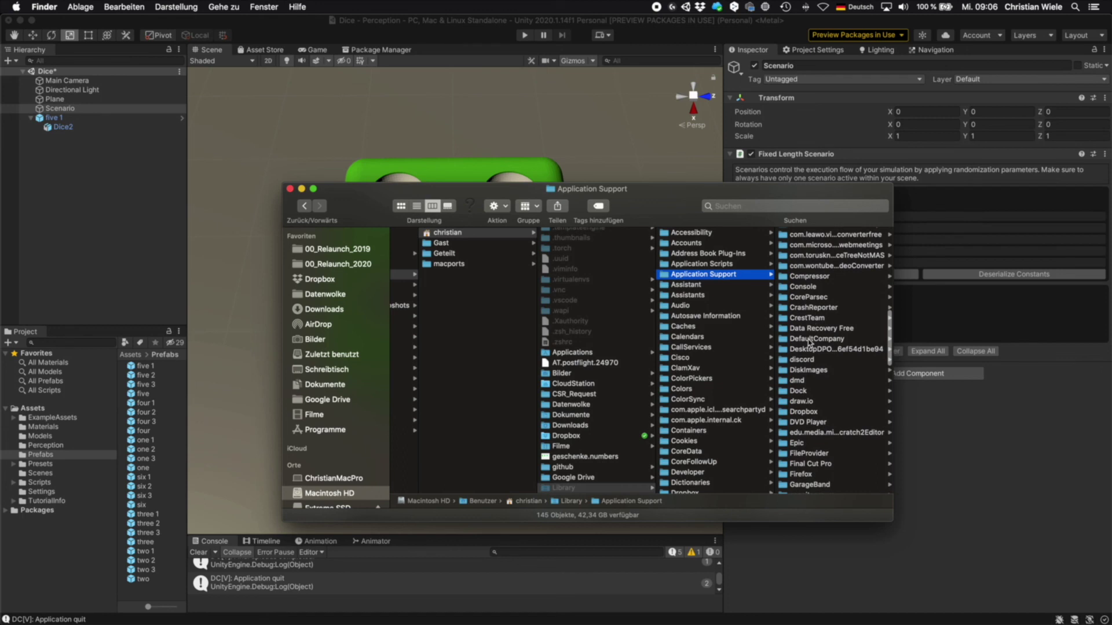
pyautogui.click(811, 340)
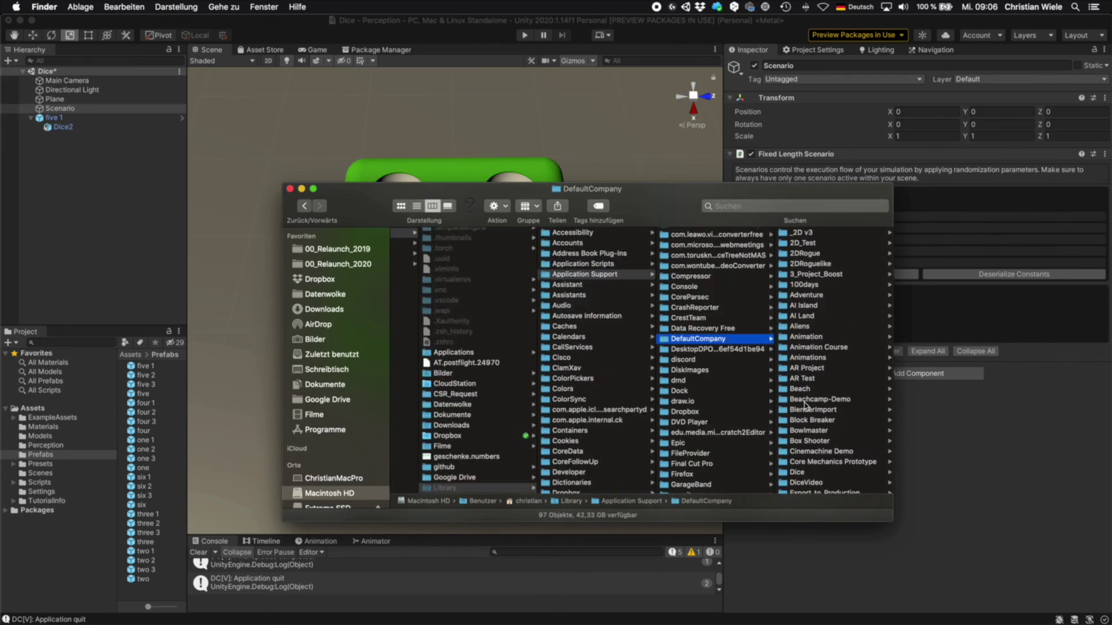
pyautogui.scroll(-10, 805, 408)
pyautogui.scroll(-3, 805, 407)
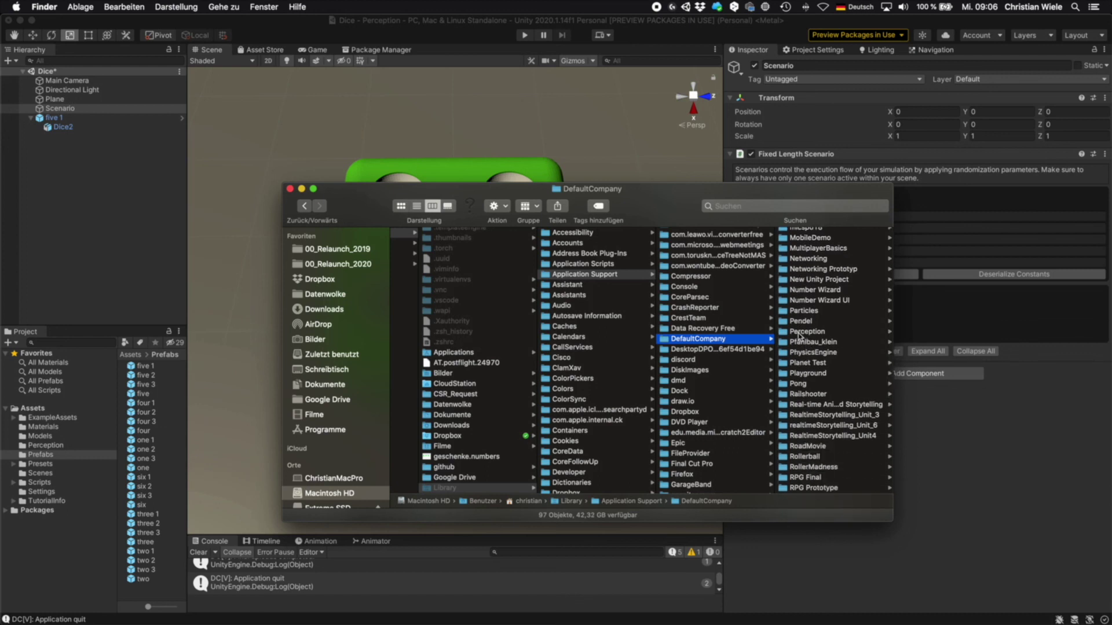
pyautogui.click(809, 332)
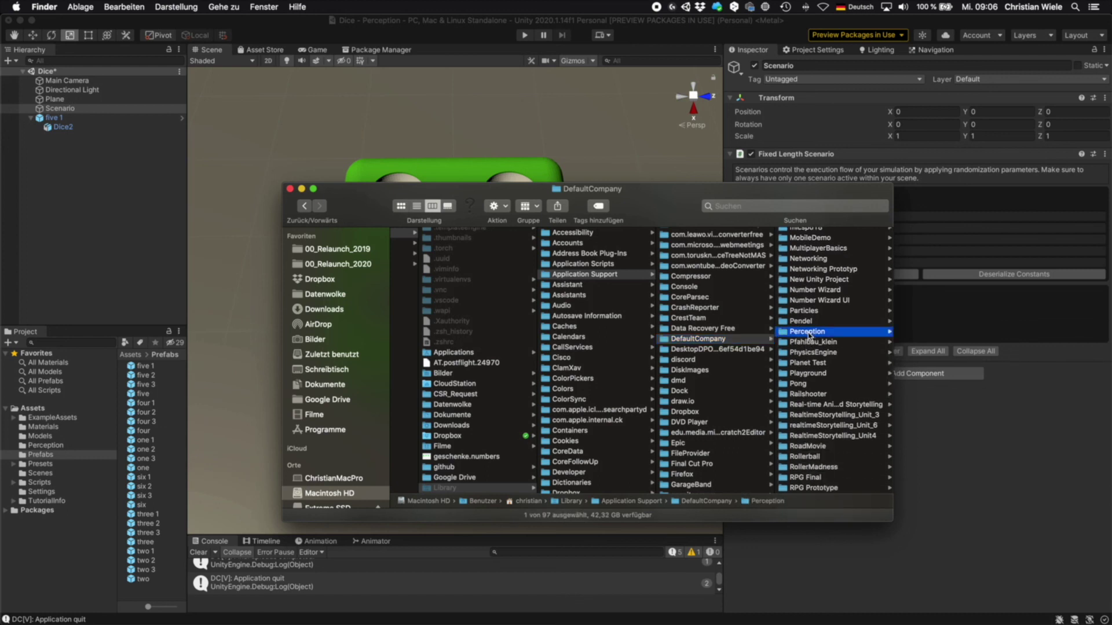
# Open the run's RGB folder and preview rgb_2.png and rgb_6.png showing the green die.
pyautogui.click(829, 234)
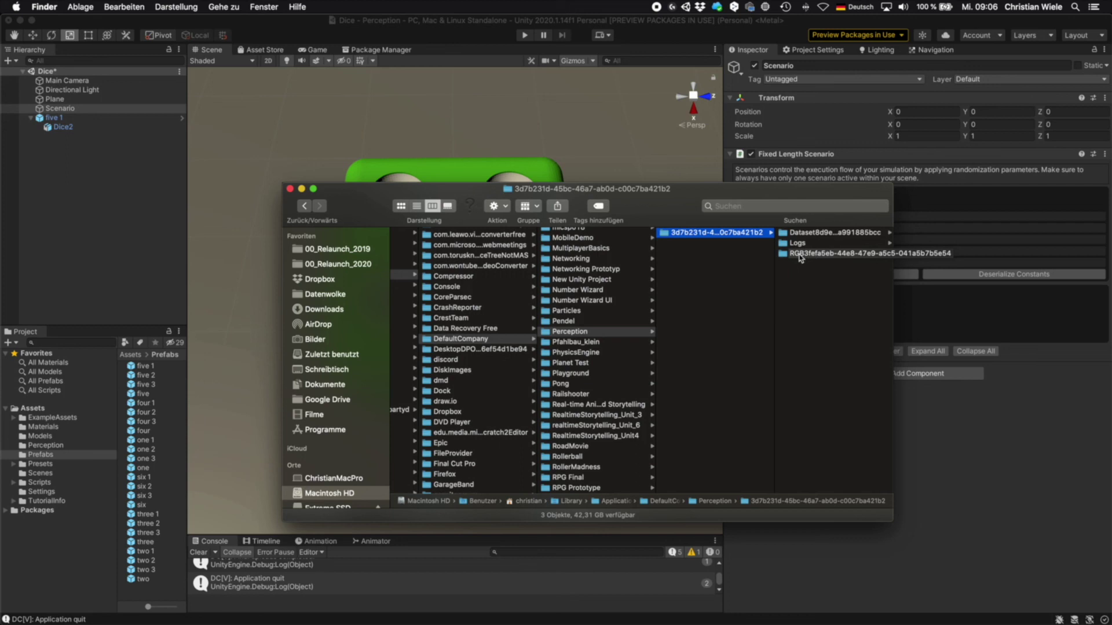
pyautogui.click(815, 256)
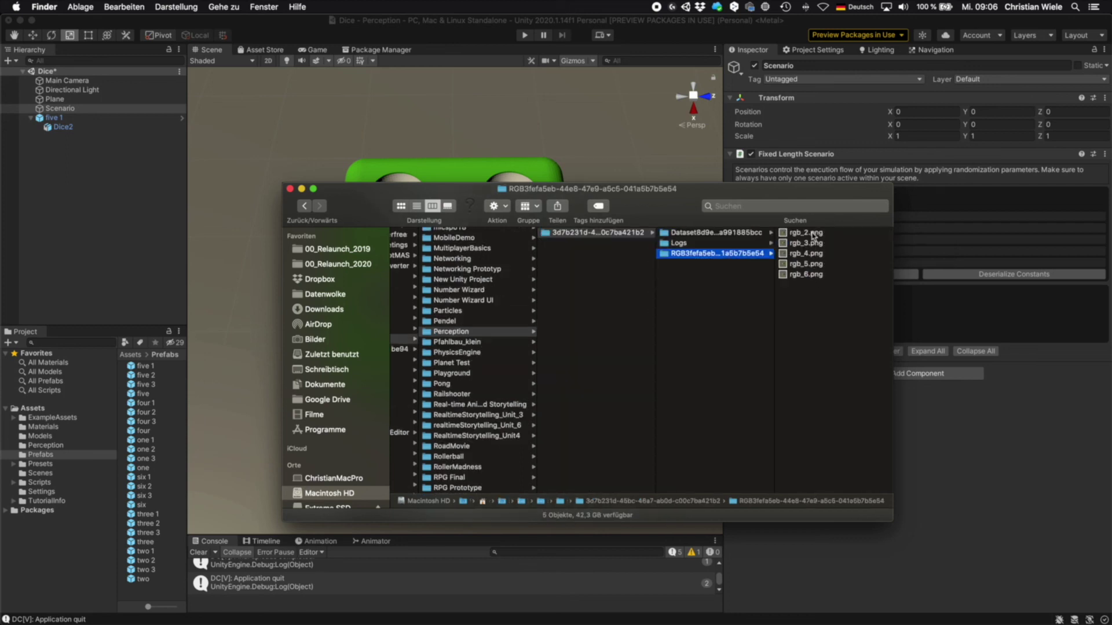
pyautogui.click(814, 235)
pyautogui.click(669, 275)
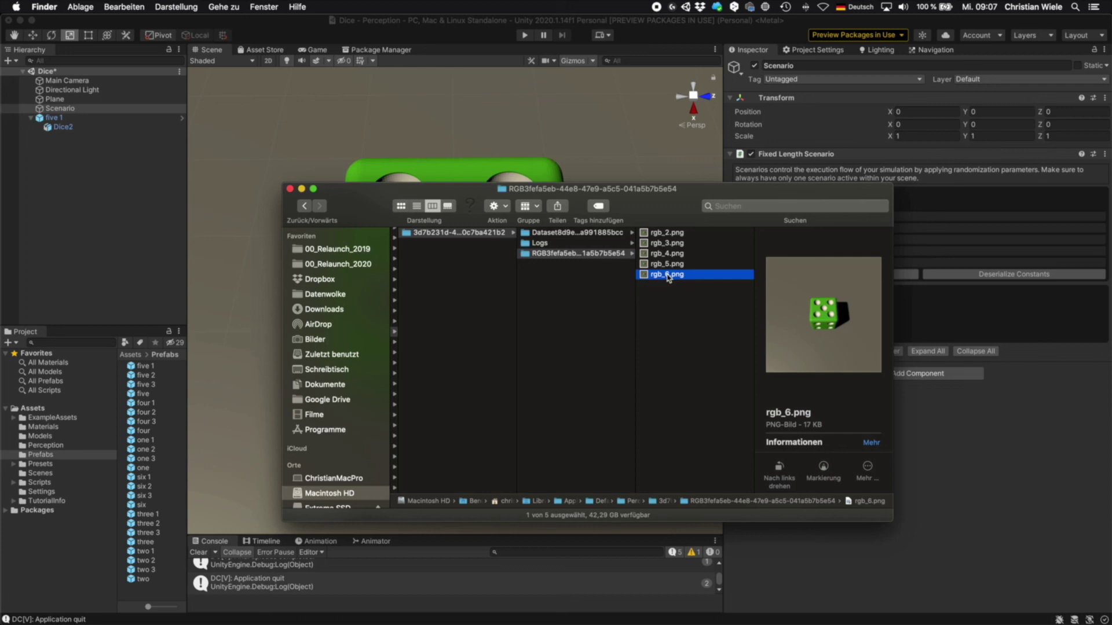
# Bring up the Project Settings Player page and check Company Name DefaultCompany and Product Name Perception.
pyautogui.click(651, 23)
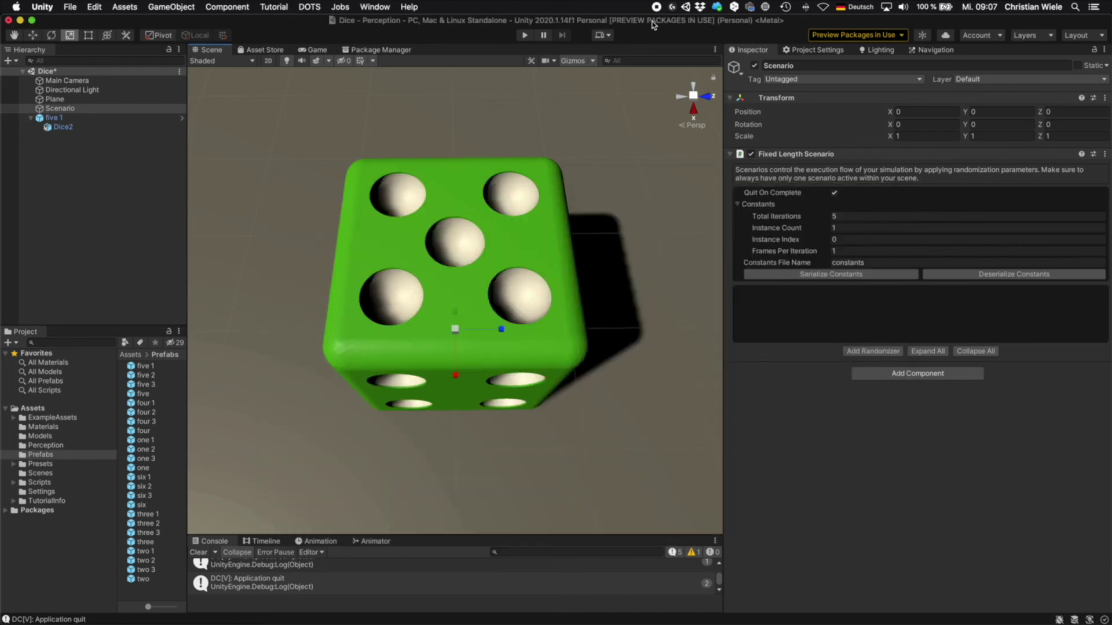
pyautogui.click(826, 53)
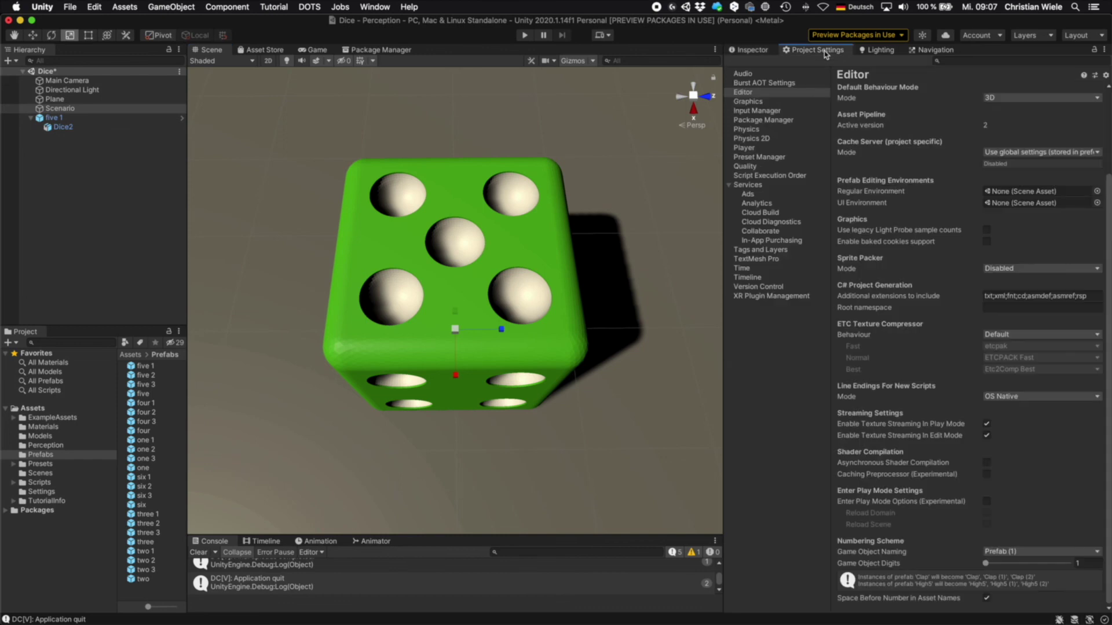
pyautogui.click(745, 149)
pyautogui.scroll(3, 874, 169)
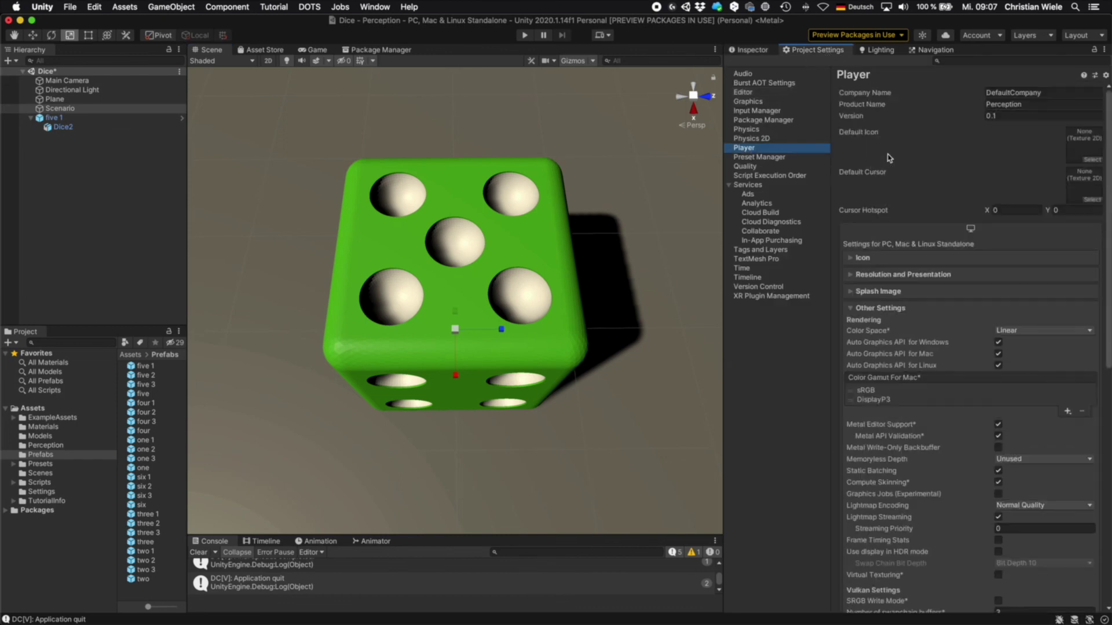
pyautogui.click(1013, 93)
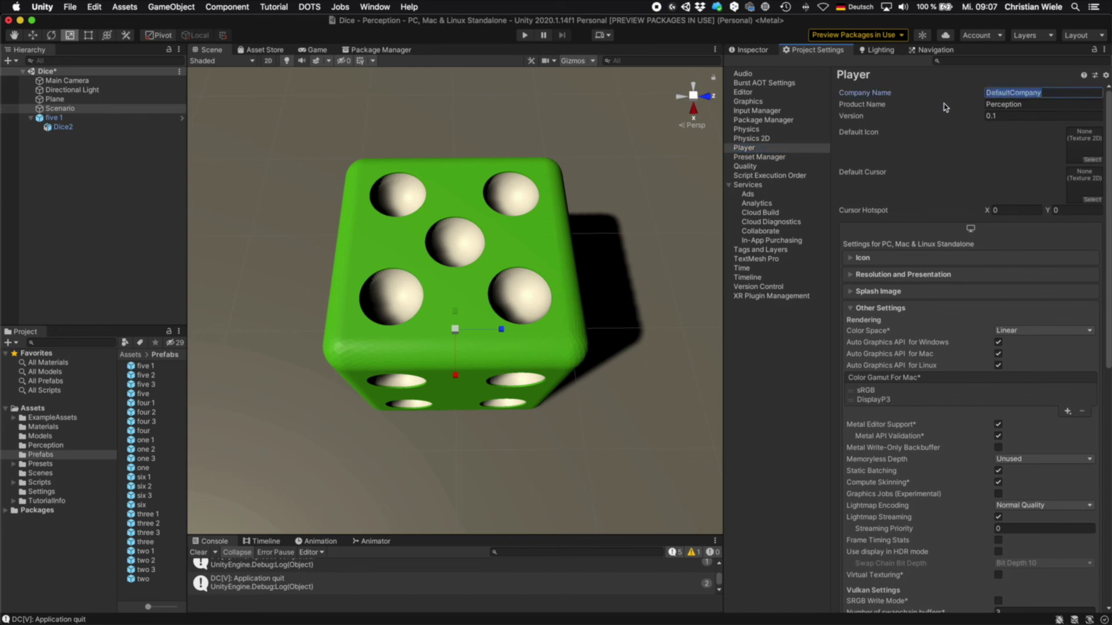